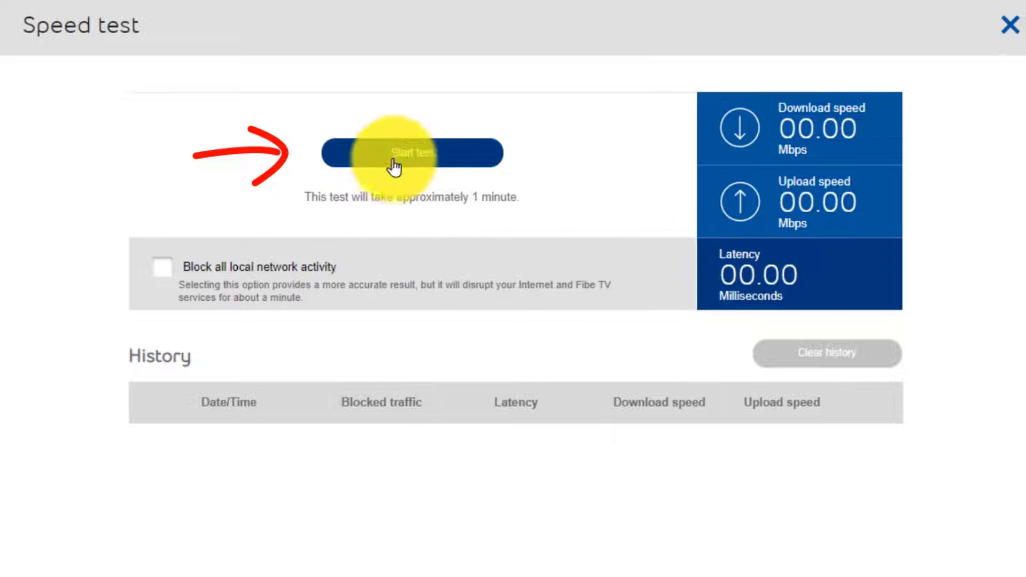
Run the internet connection speed test without blocking local network activity.
click(462, 154)
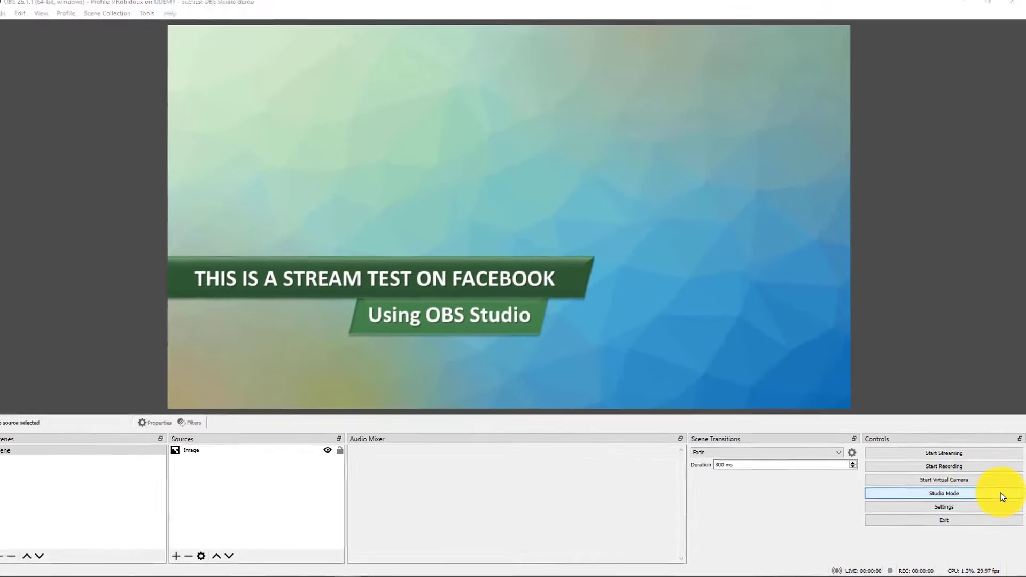
Switch to OBS Studio and turn on Studio Mode.
click(992, 463)
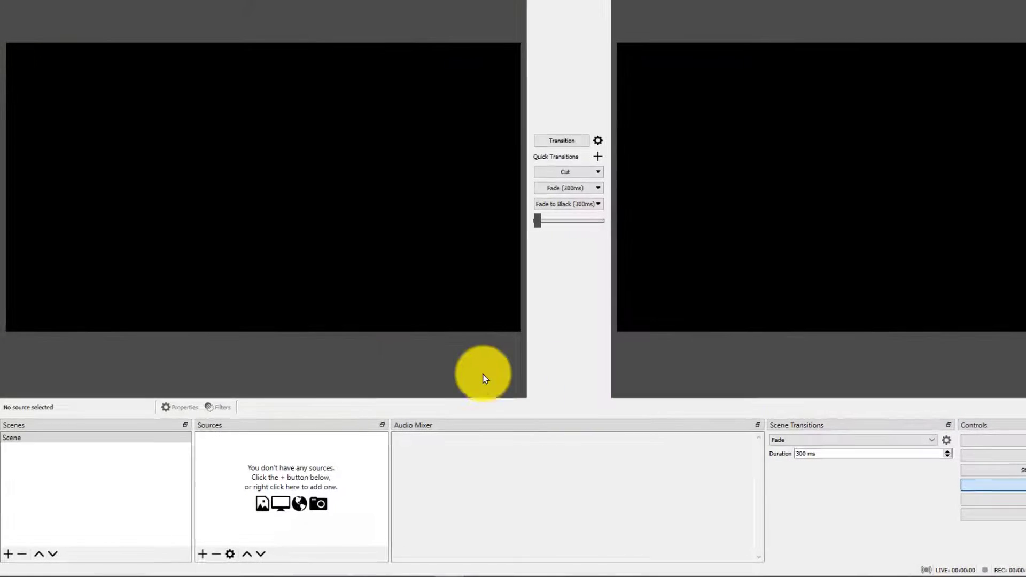
Rename the existing scene as TEST_SLIDE.
click(67, 439)
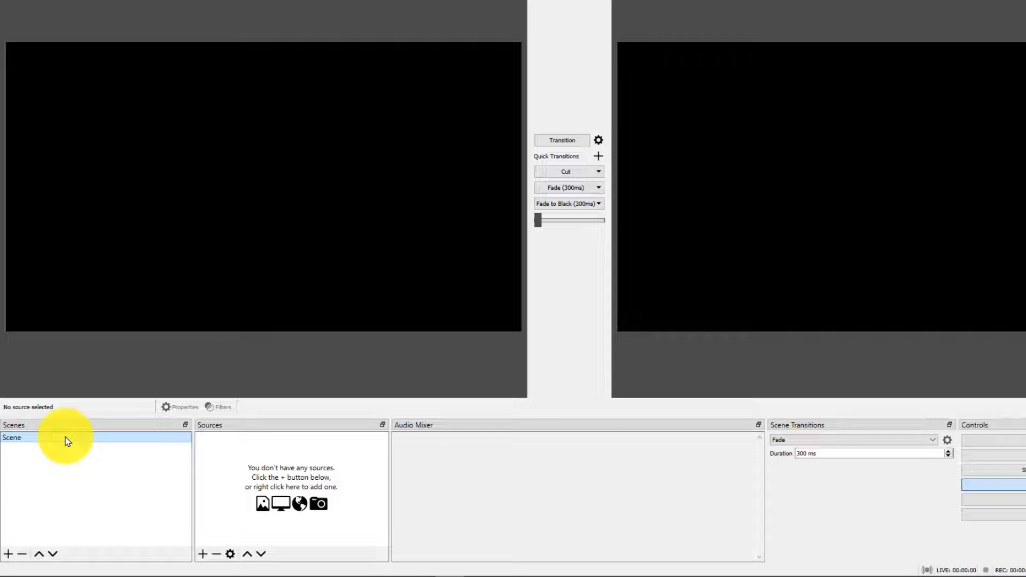
right_click(66, 440)
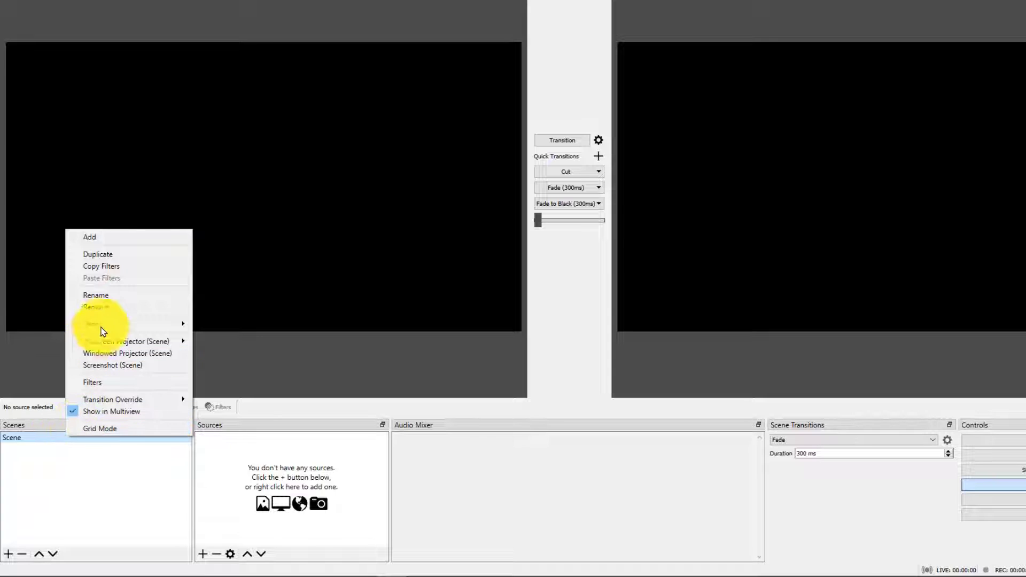
click(165, 298)
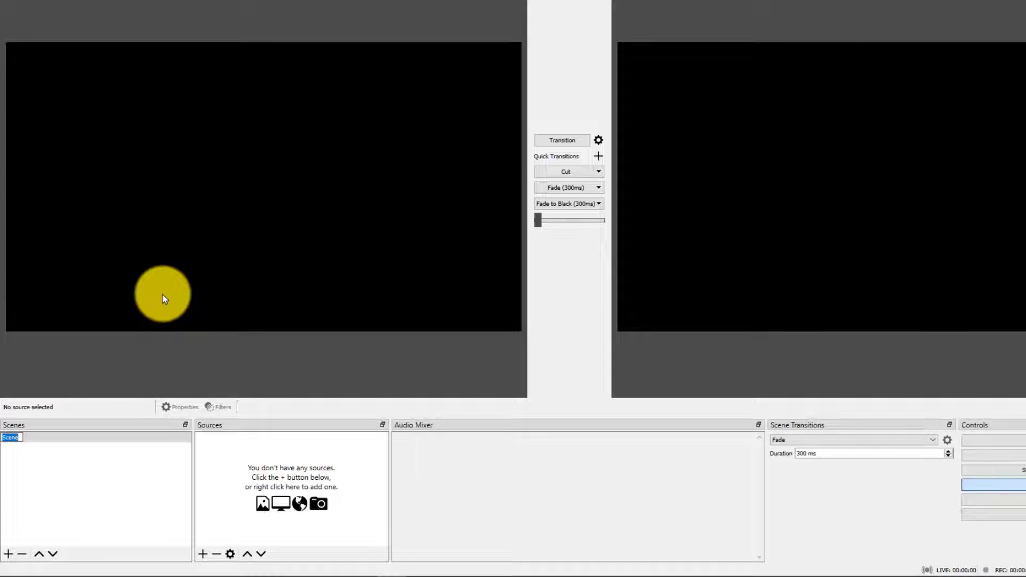
text(TES)
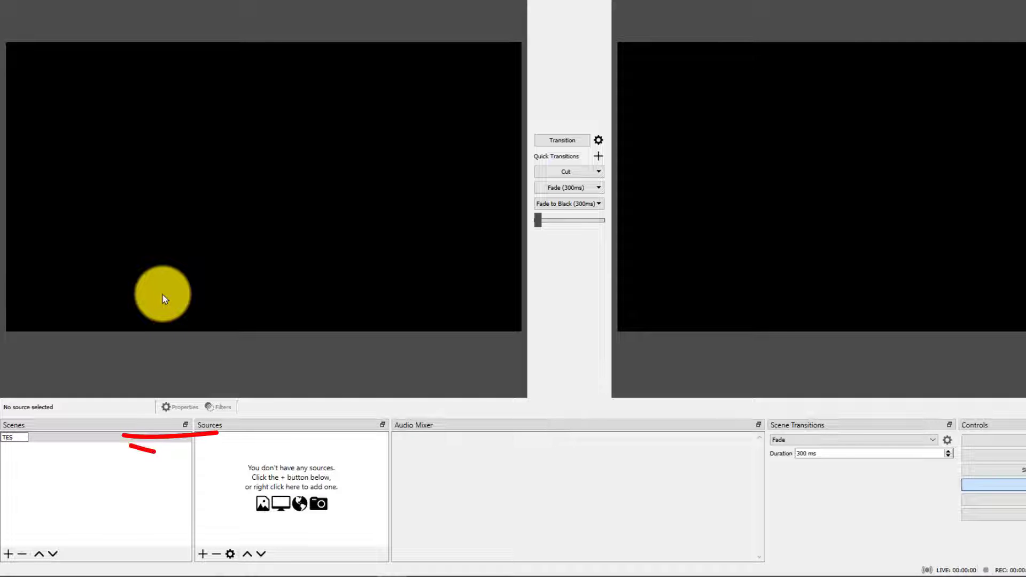
text(T)
text(_)
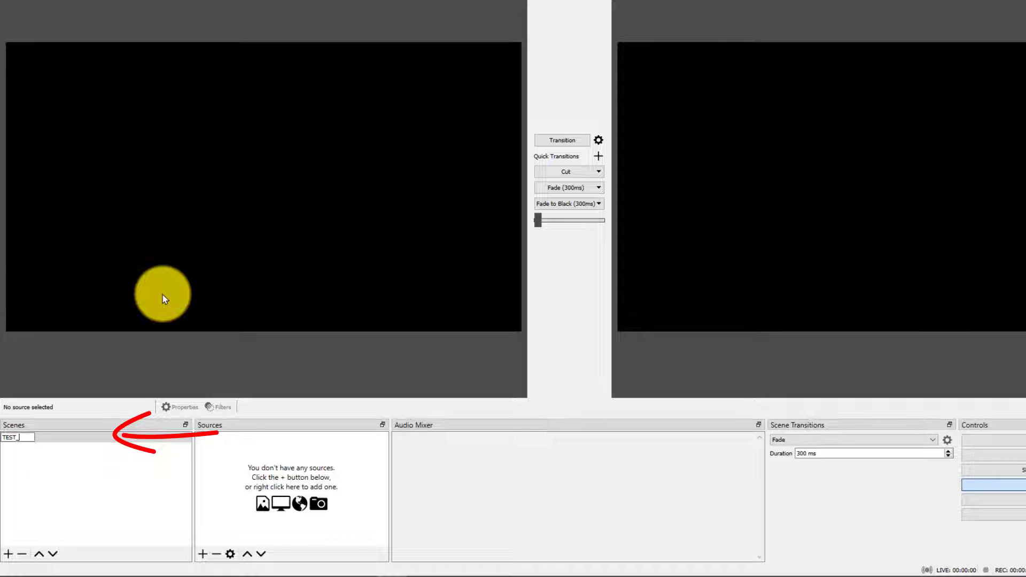
text(SLIDE)
key(Return)
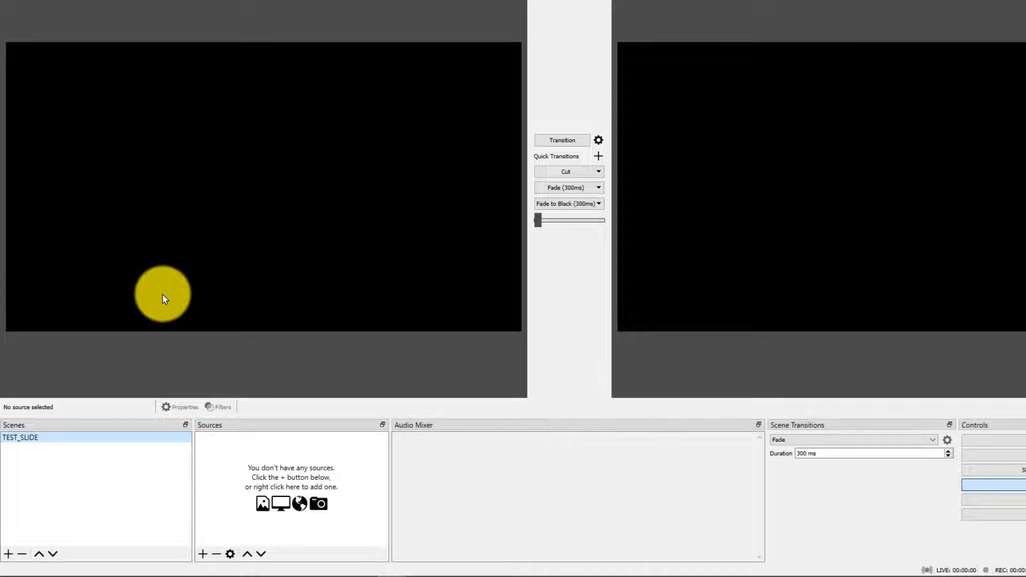
Add a new Image source named TEST_SLIDE_image to the TEST_SLIDE scene.
click(202, 555)
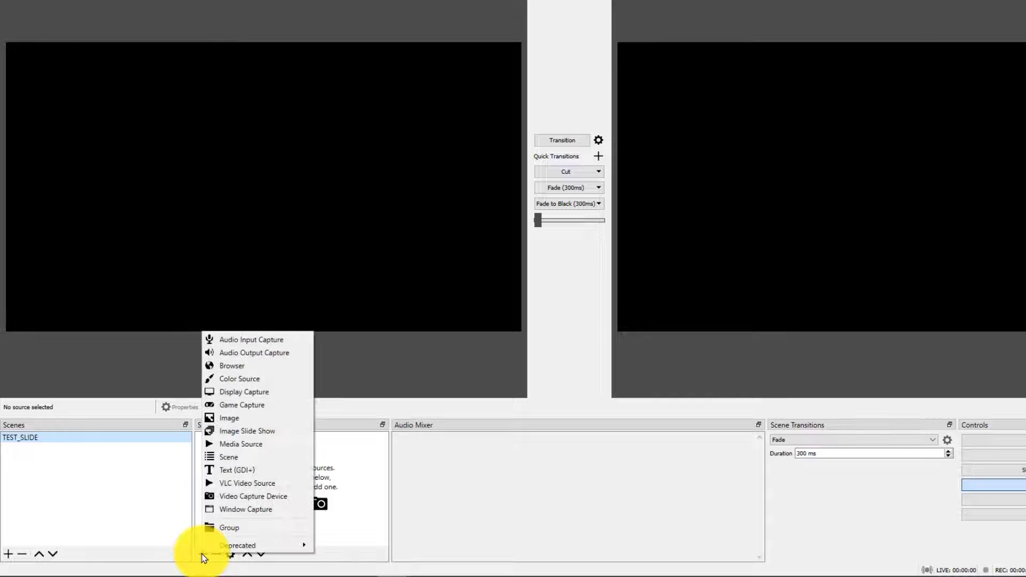
click(298, 415)
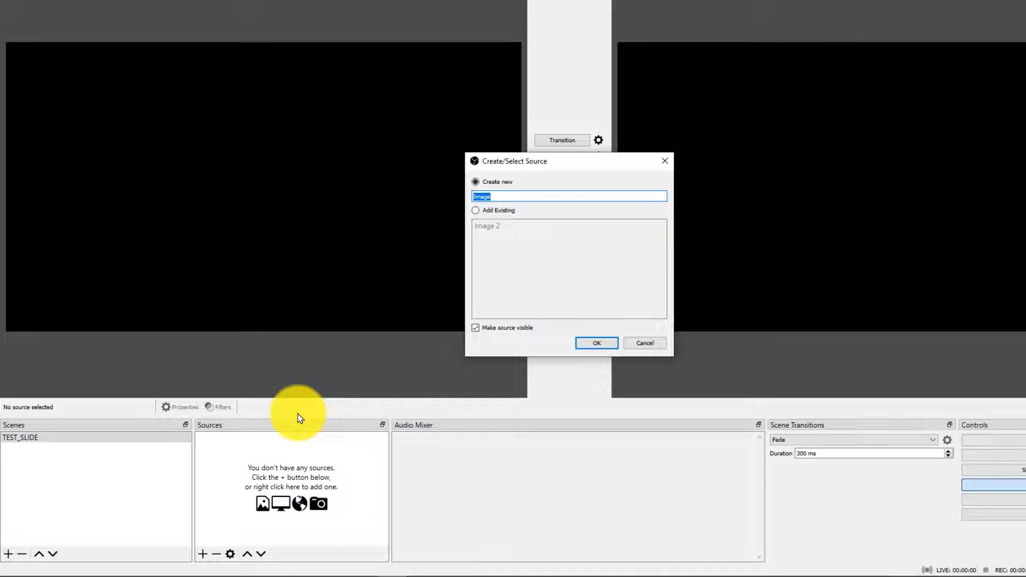
text(TEST_SLIDE_imag)
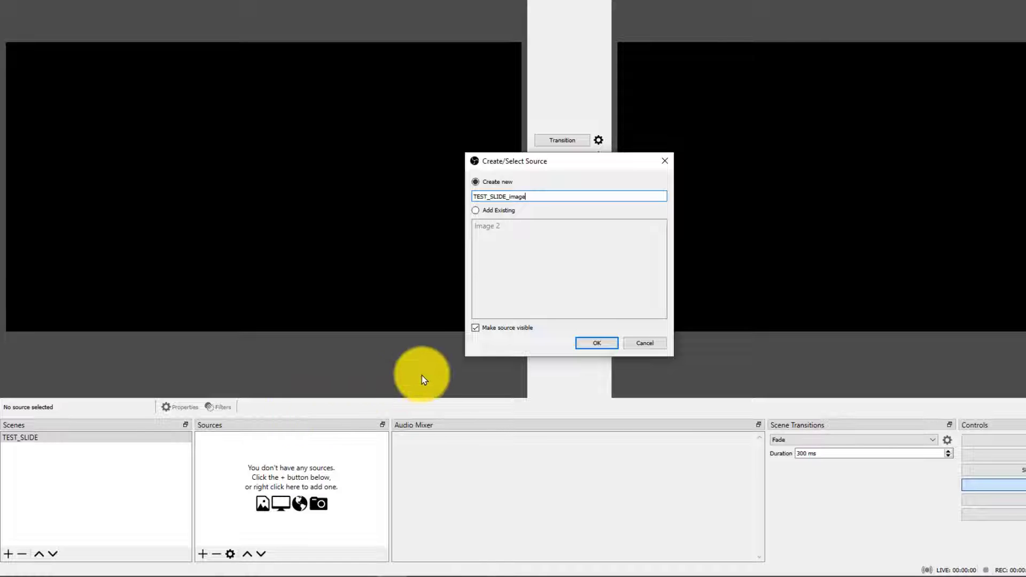
click(596, 344)
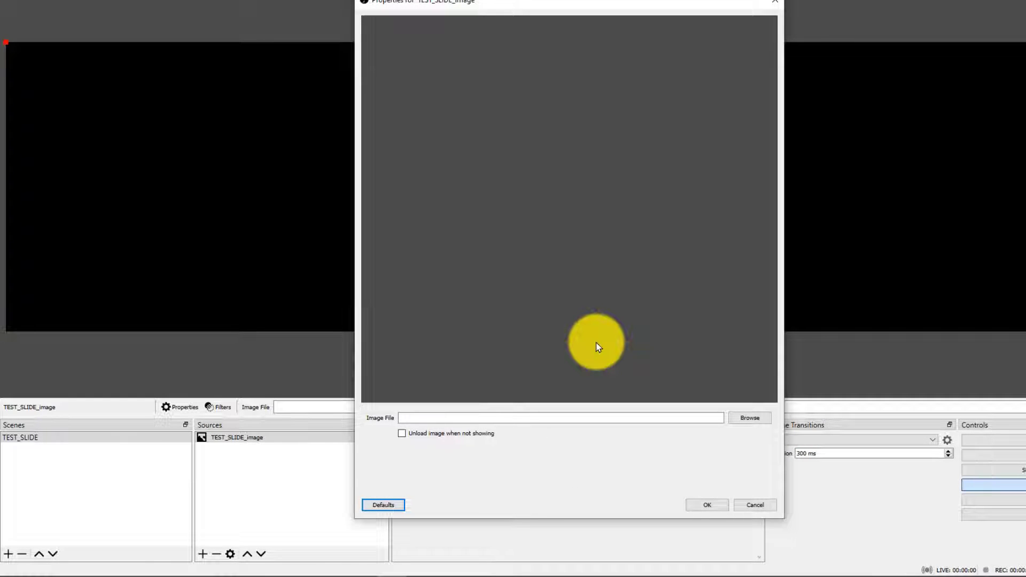
Load the TEST_SLIDE picture from the UDEMY folder into the source and enlarge it to fill the preview canvas.
click(750, 418)
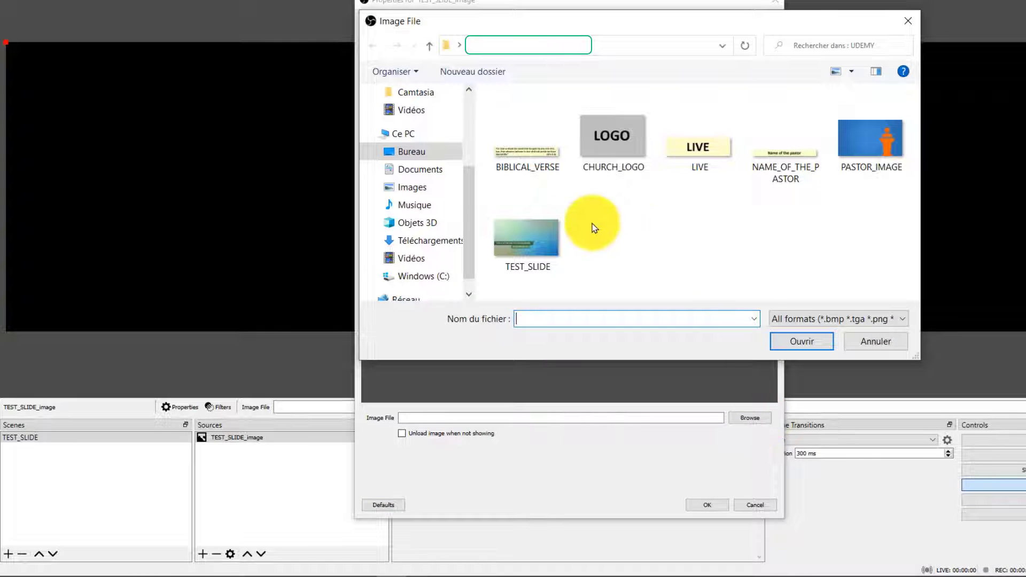
click(525, 240)
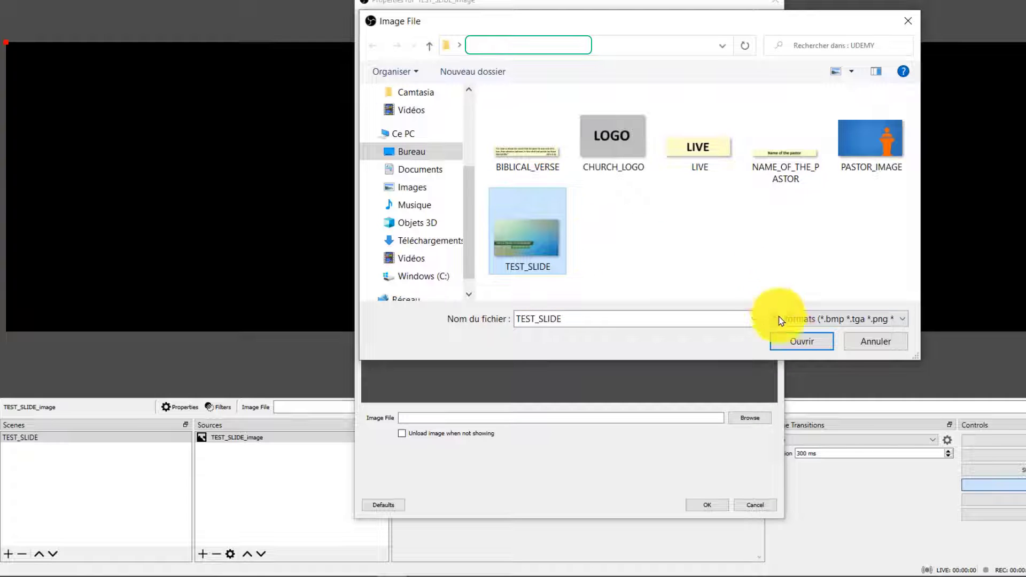
click(827, 346)
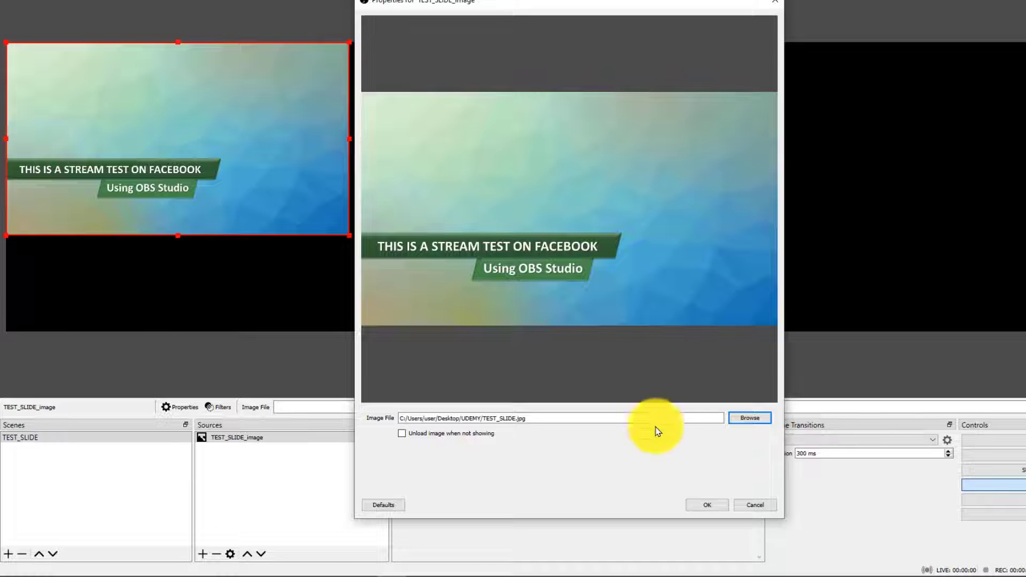
click(716, 505)
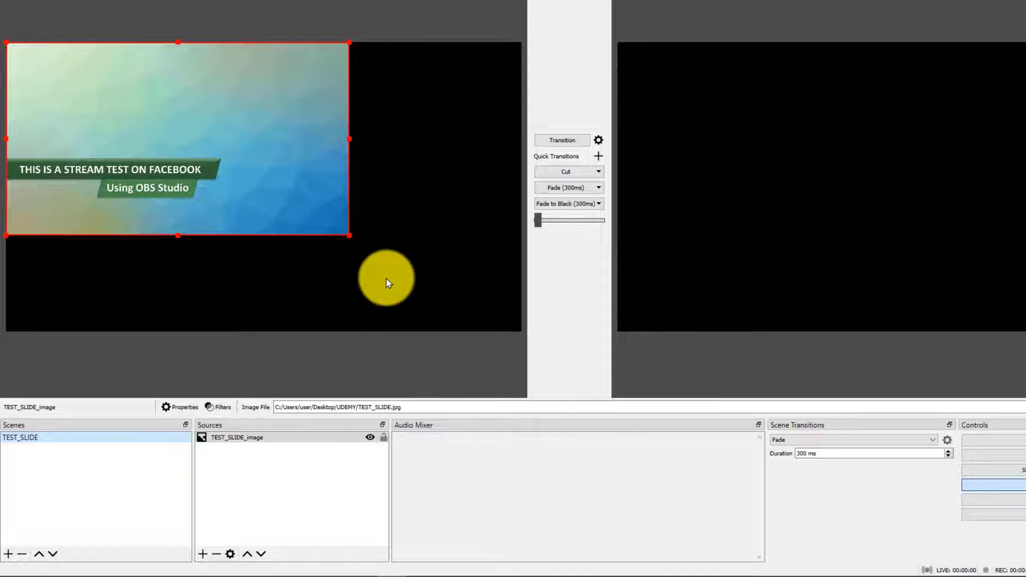
drag(348, 235, 480, 333)
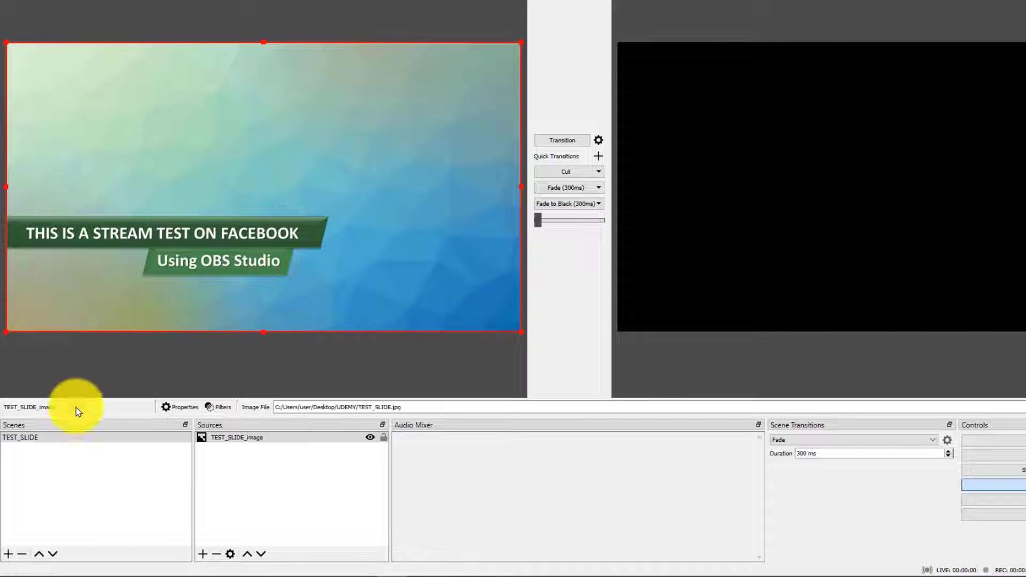
Add a new scene named PASTOR+LOGO+LIVE.
click(8, 555)
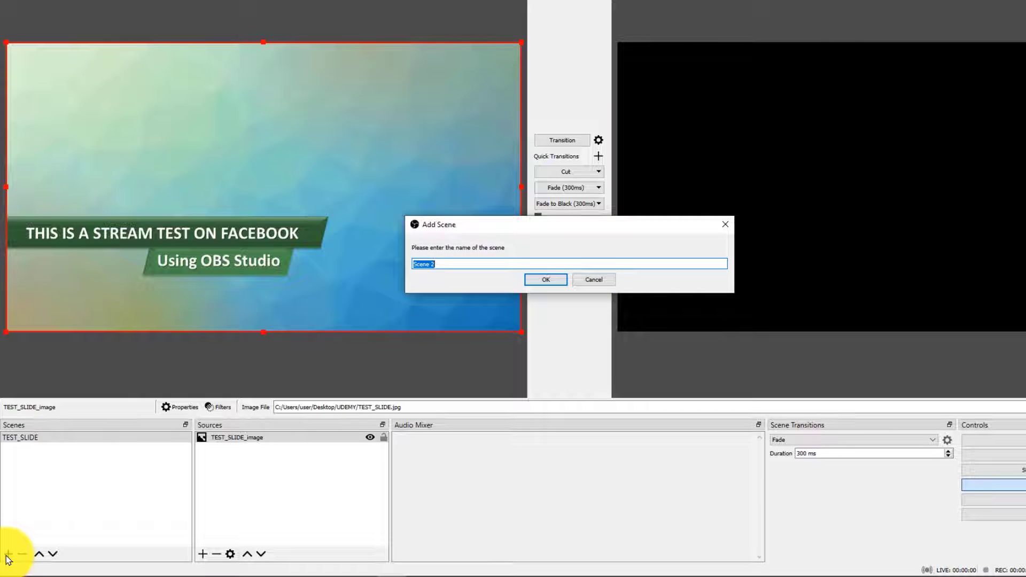
text(PASTOR+LOGO+LIVE)
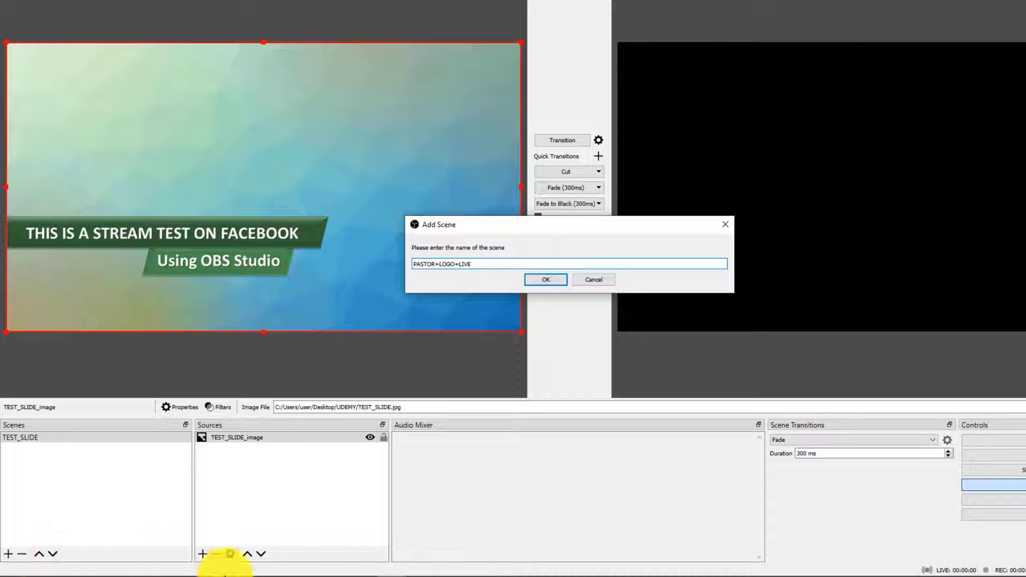
click(557, 286)
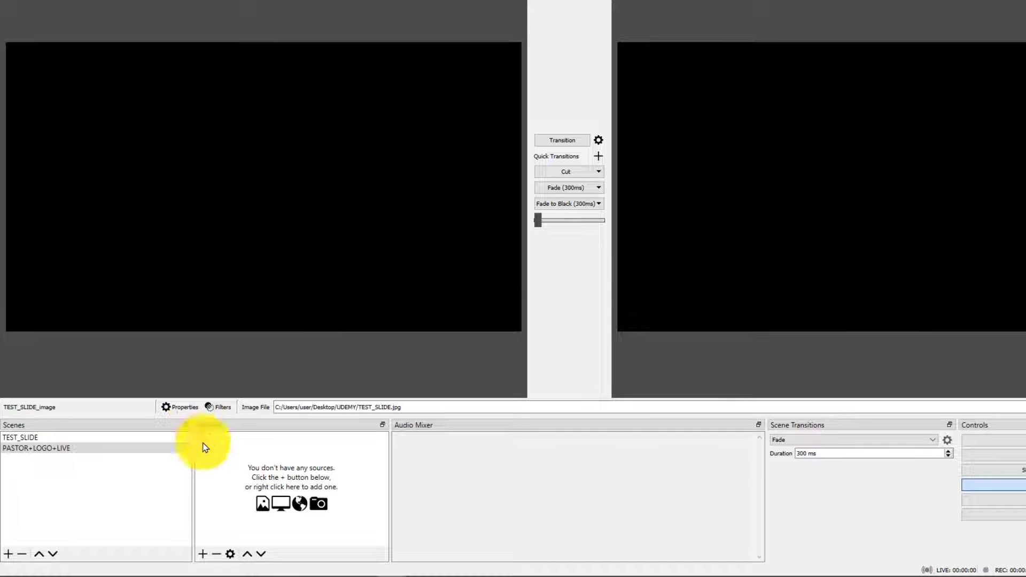
Add a new Image source named PASTOR_image to the PASTOR+LOGO+LIVE scene.
click(203, 557)
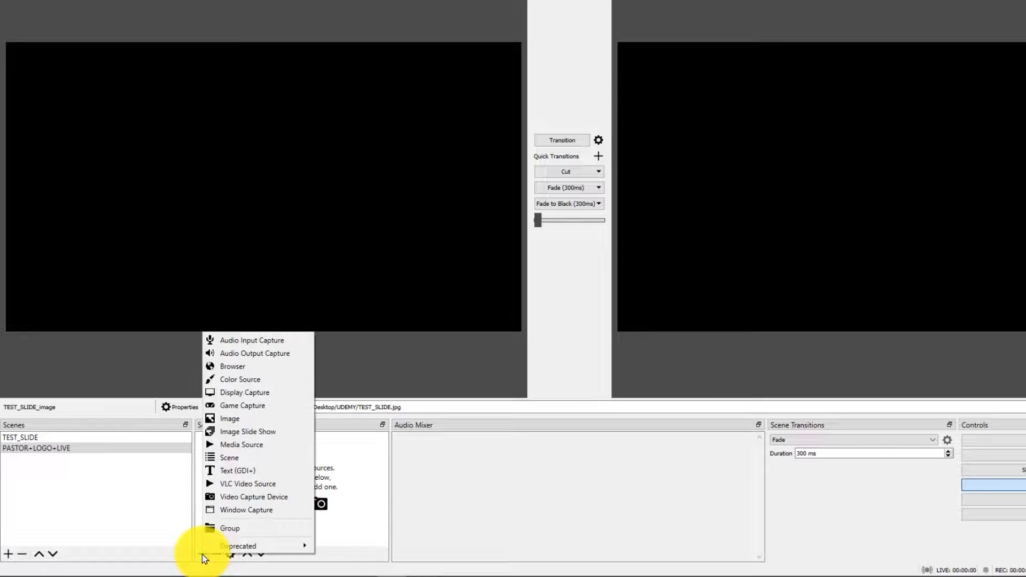
click(293, 421)
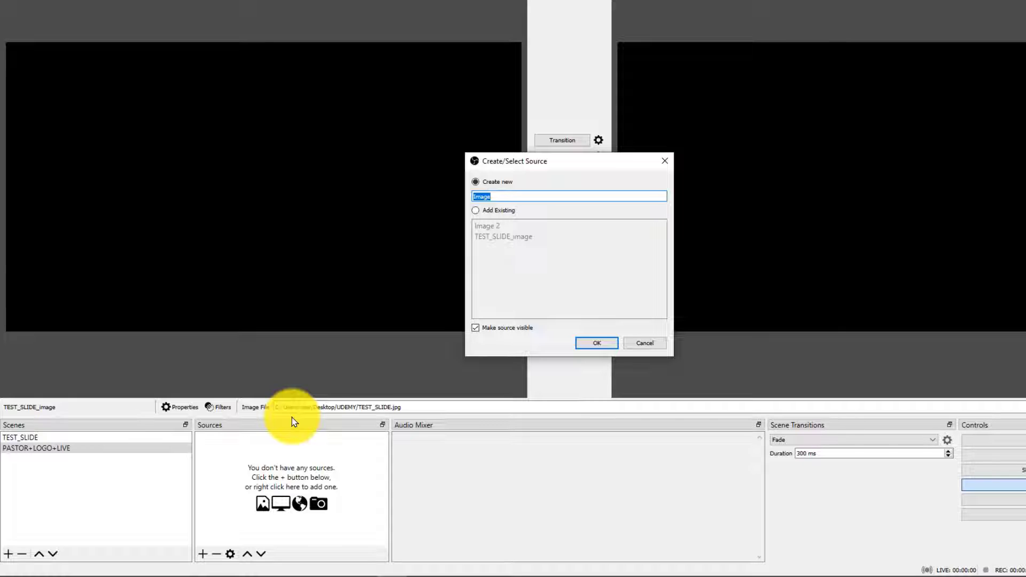
text(PASTOR_ima)
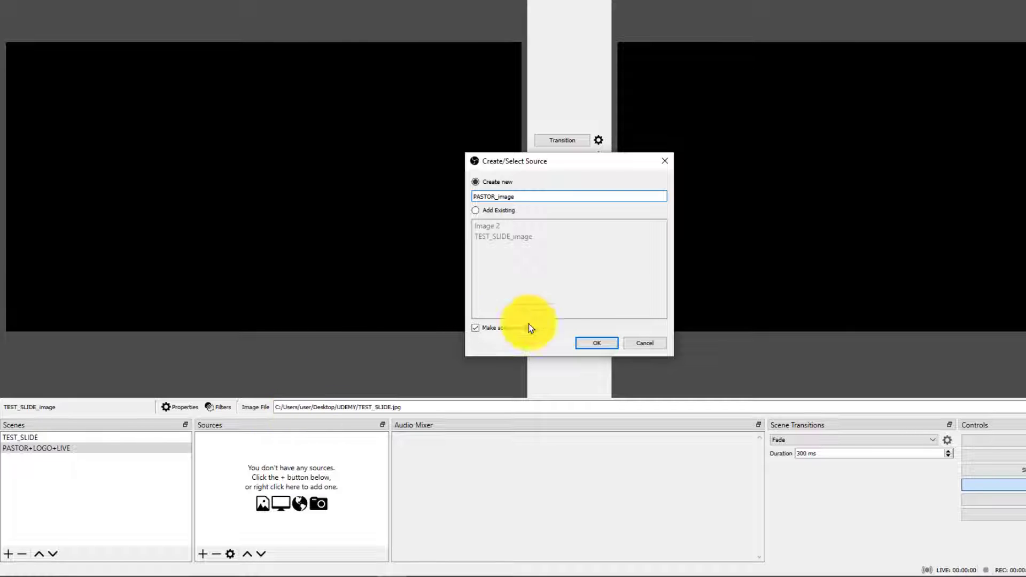
click(596, 342)
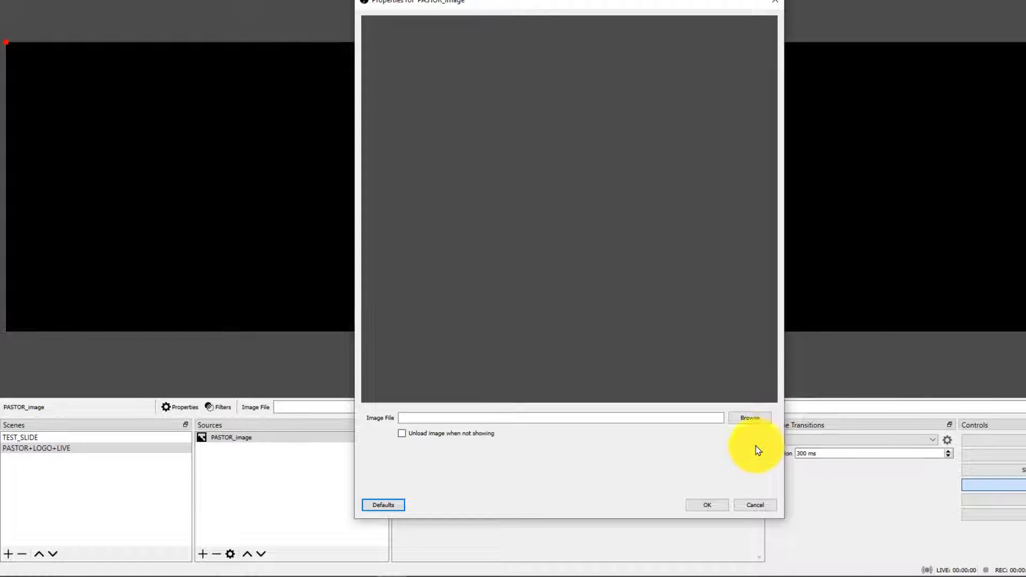
Load the PASTOR_IMAGE picture into the source and enlarge it to fill the preview canvas.
click(756, 421)
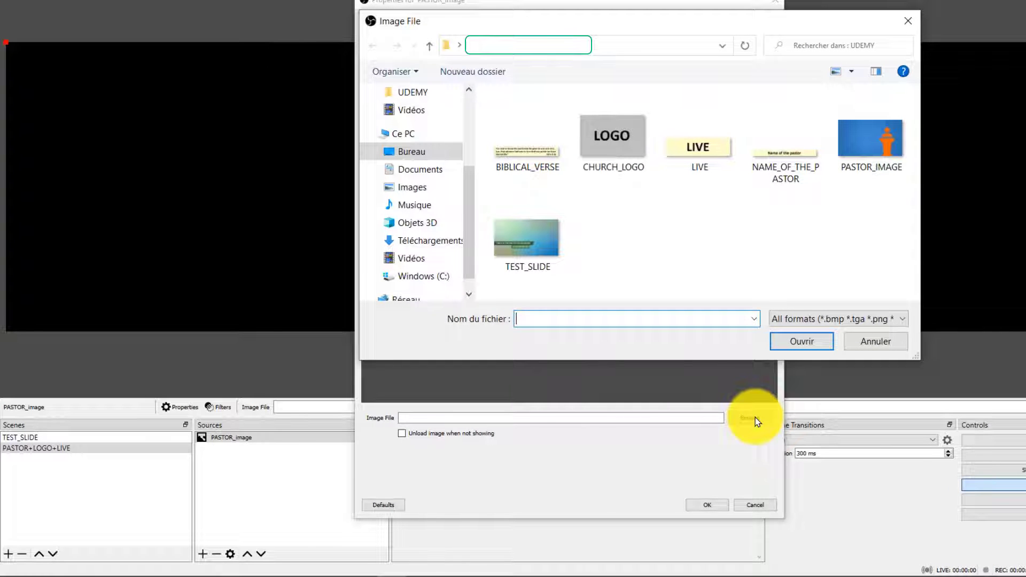
click(868, 146)
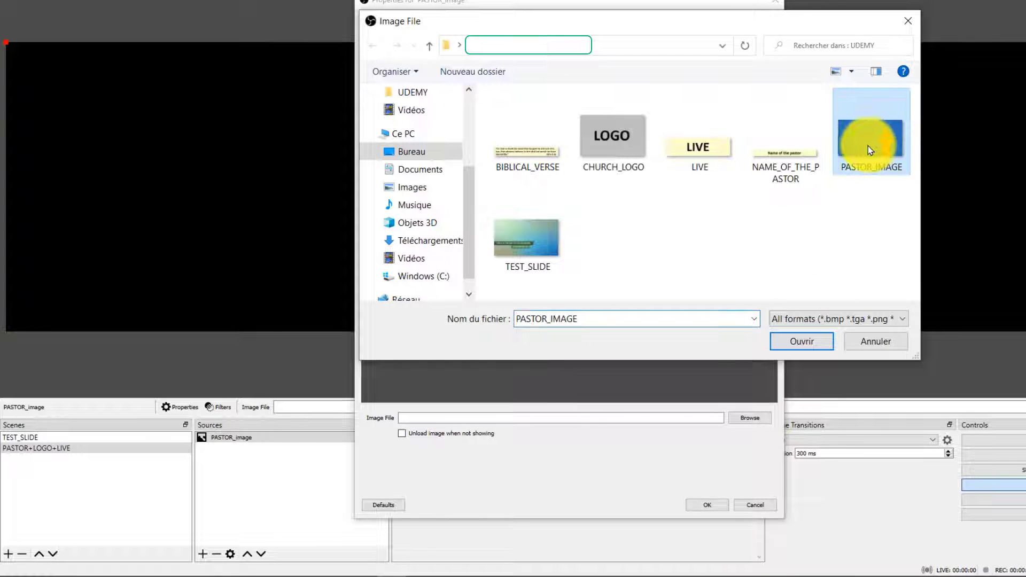
click(803, 342)
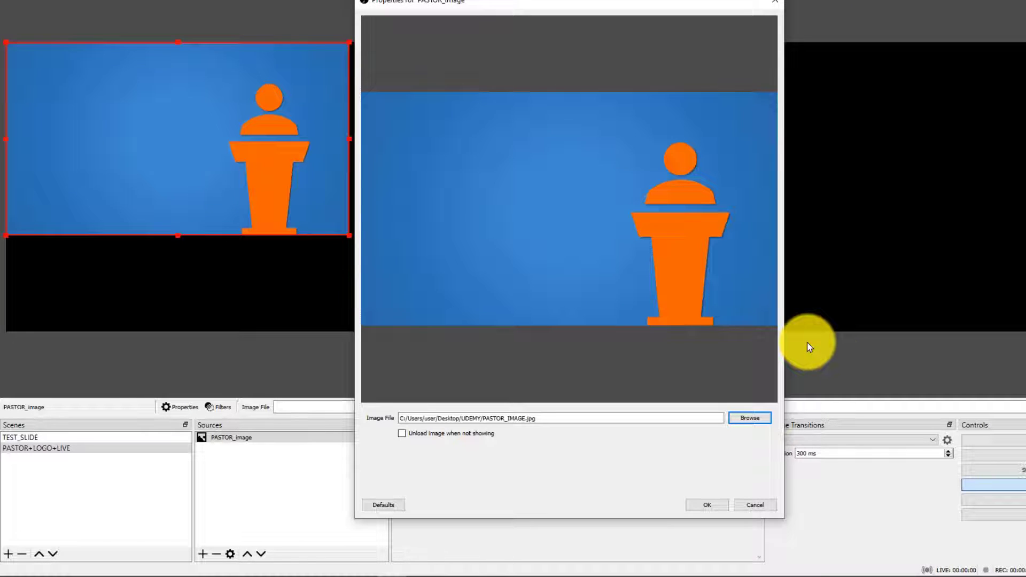
click(707, 505)
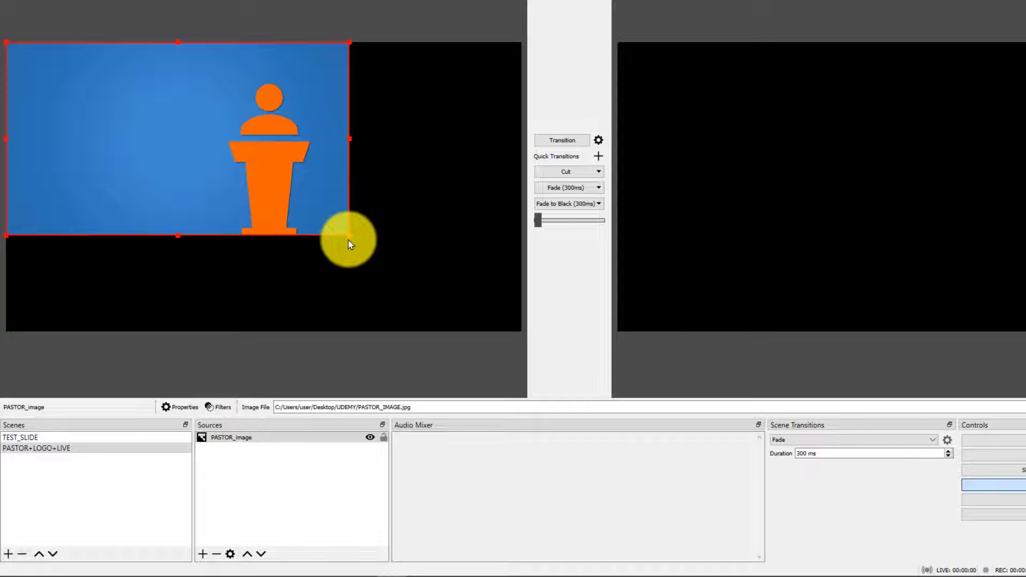
drag(347, 236, 480, 326)
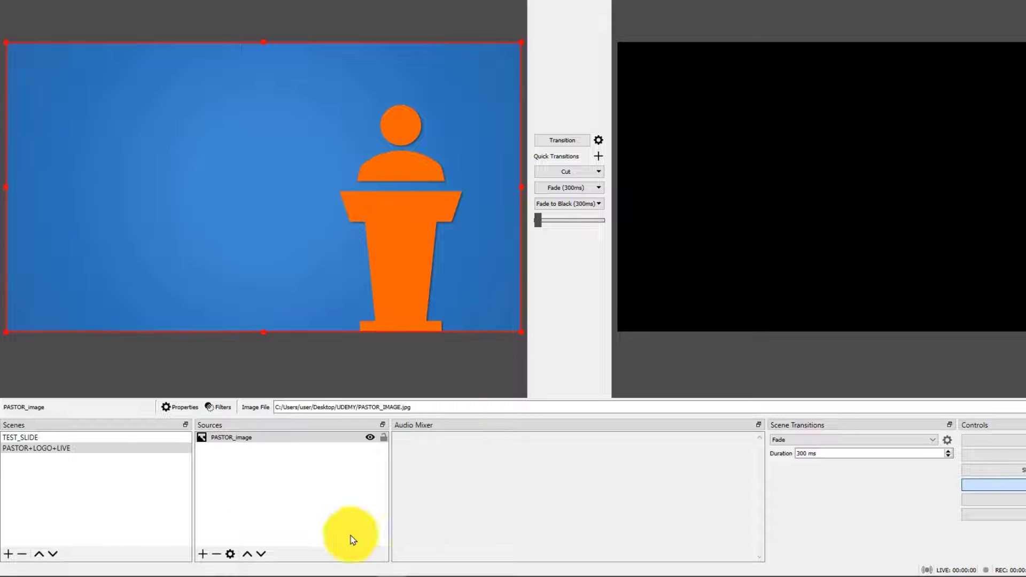
Add a new Image source named LOGO_image to the PASTOR+LOGO+LIVE scene.
click(203, 554)
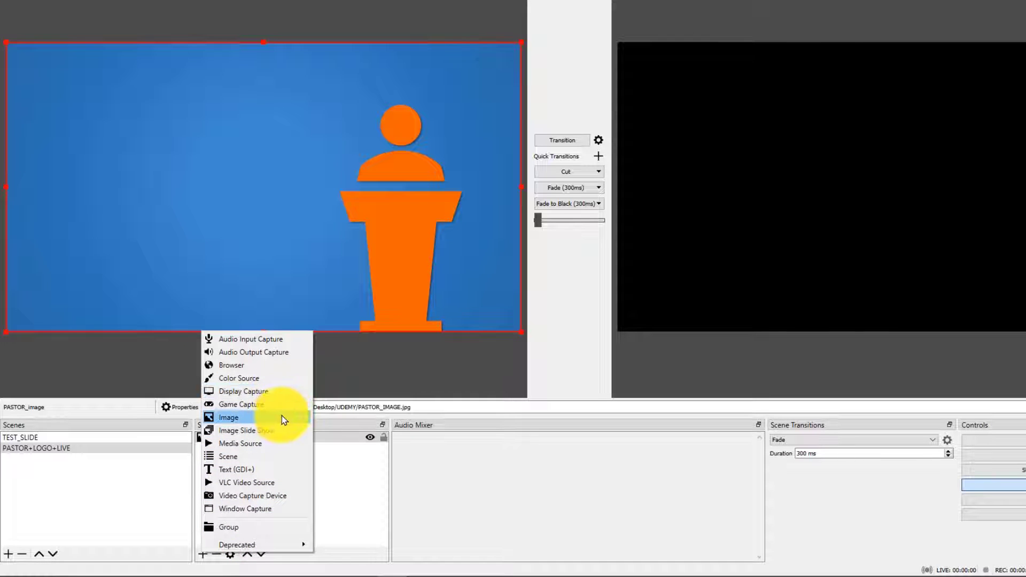
click(295, 419)
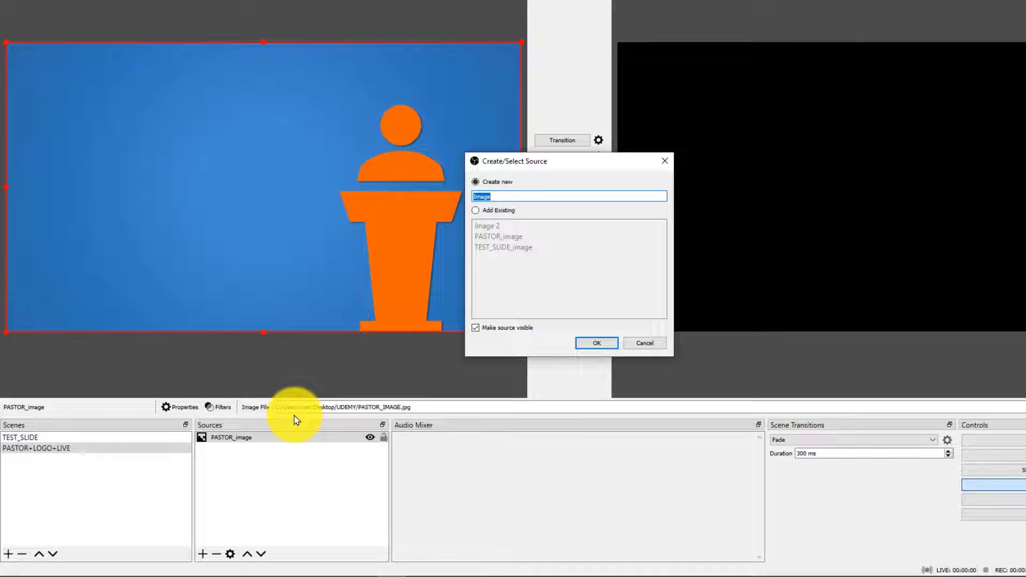
text(LOGO_image)
click(588, 347)
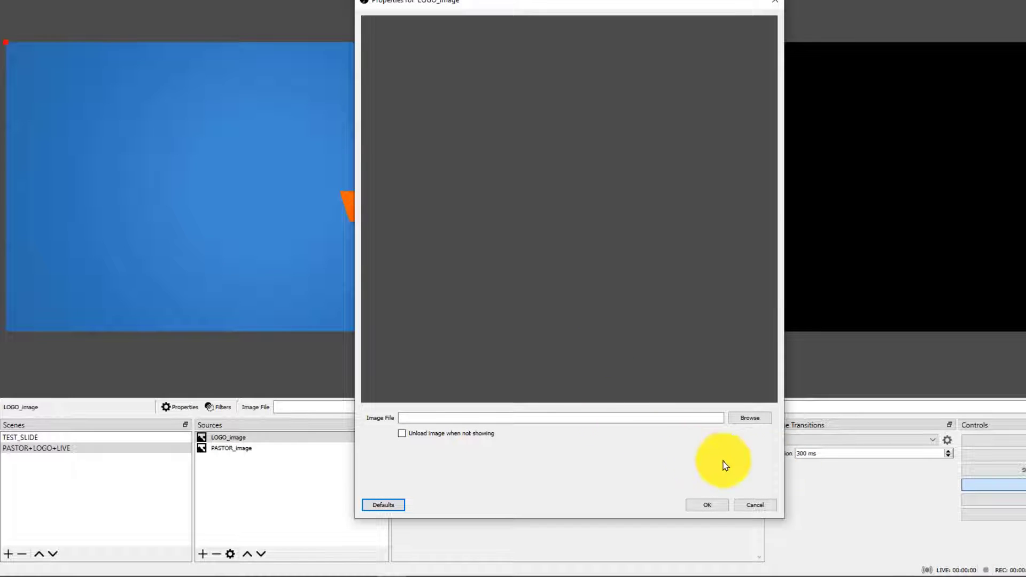
Load the CHURCH_LOGO picture into the LOGO_image source and move it to the lower-left corner of the preview canvas.
click(766, 420)
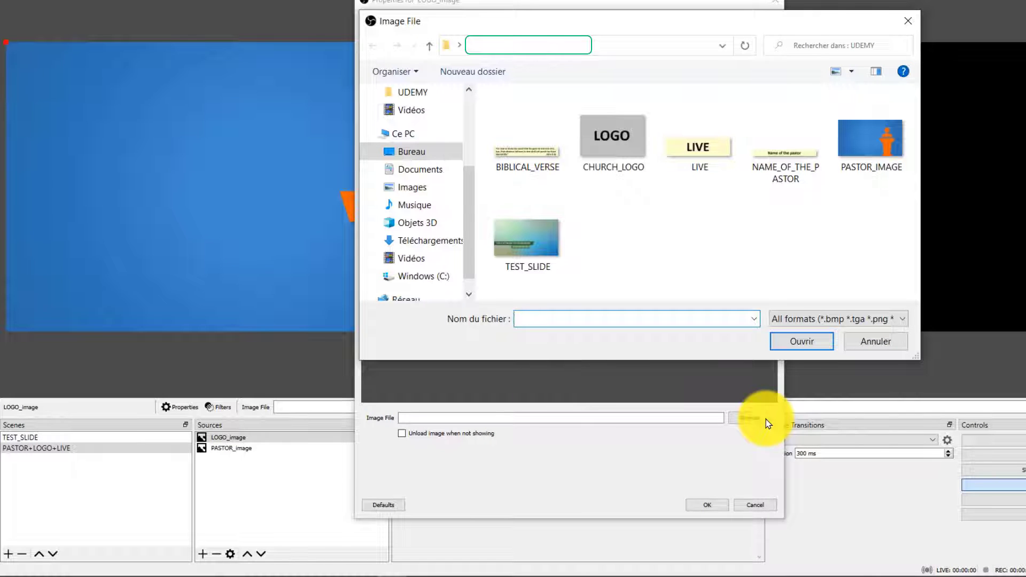
click(634, 169)
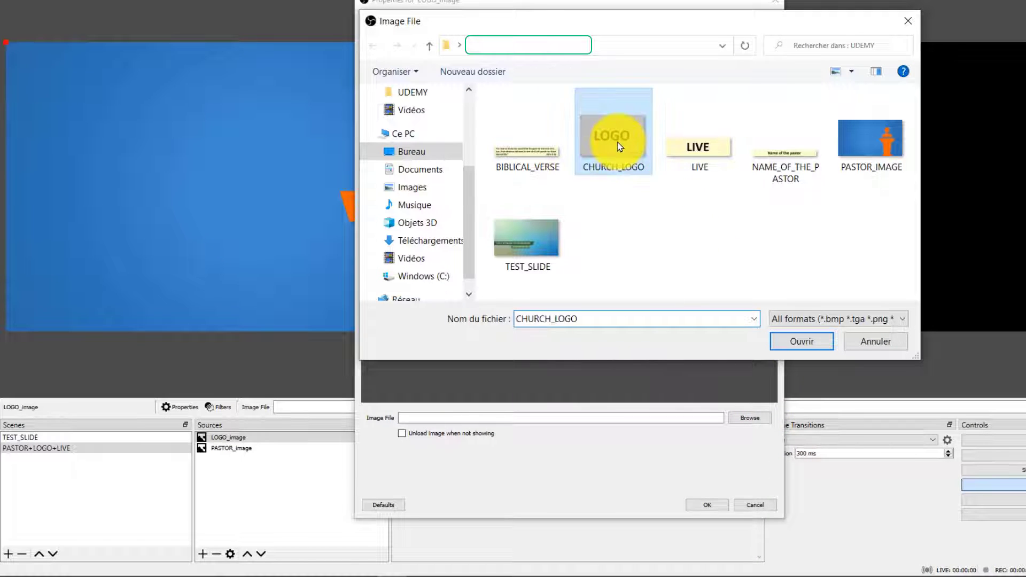
click(794, 338)
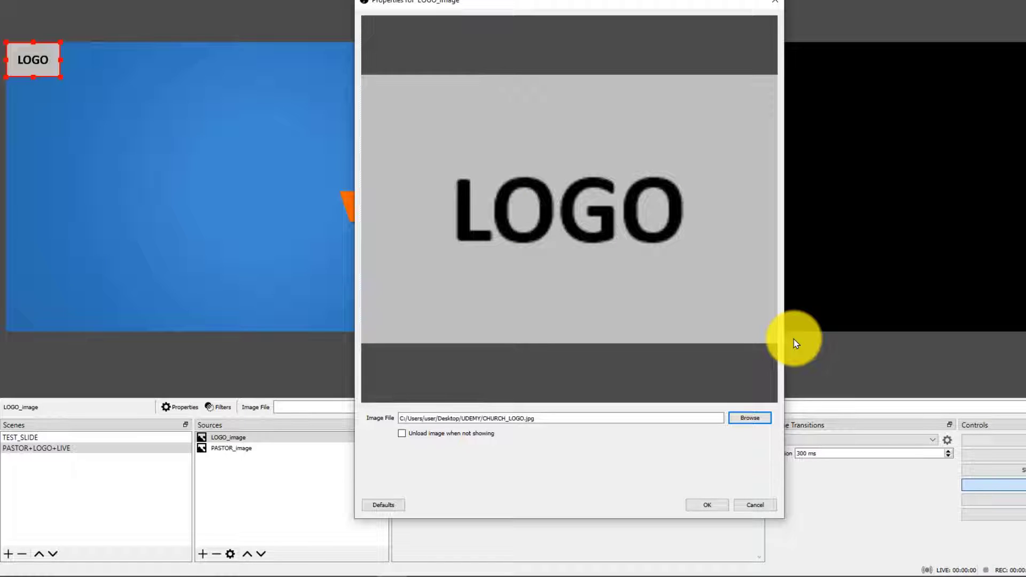
click(706, 505)
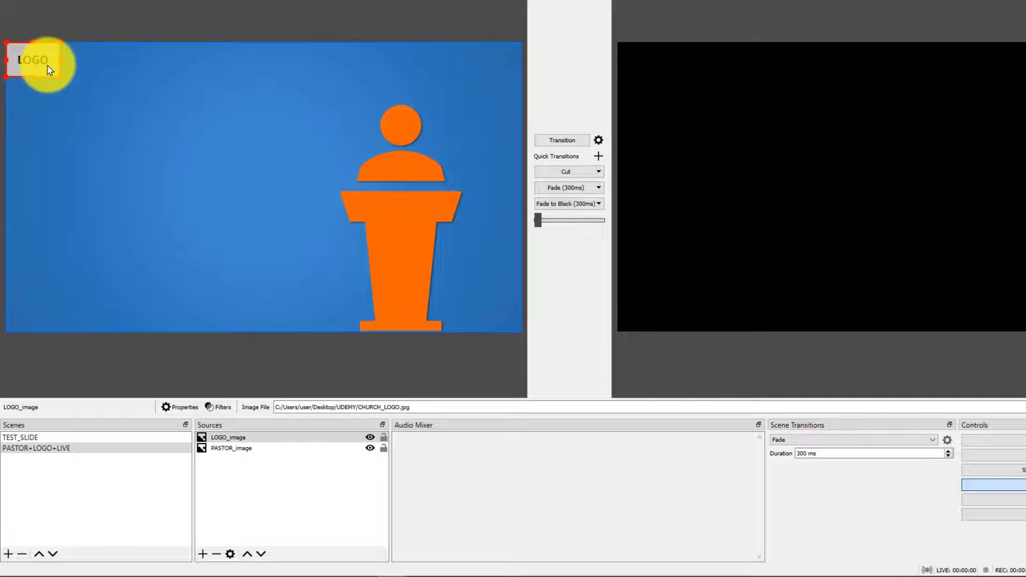
drag(50, 70, 57, 309)
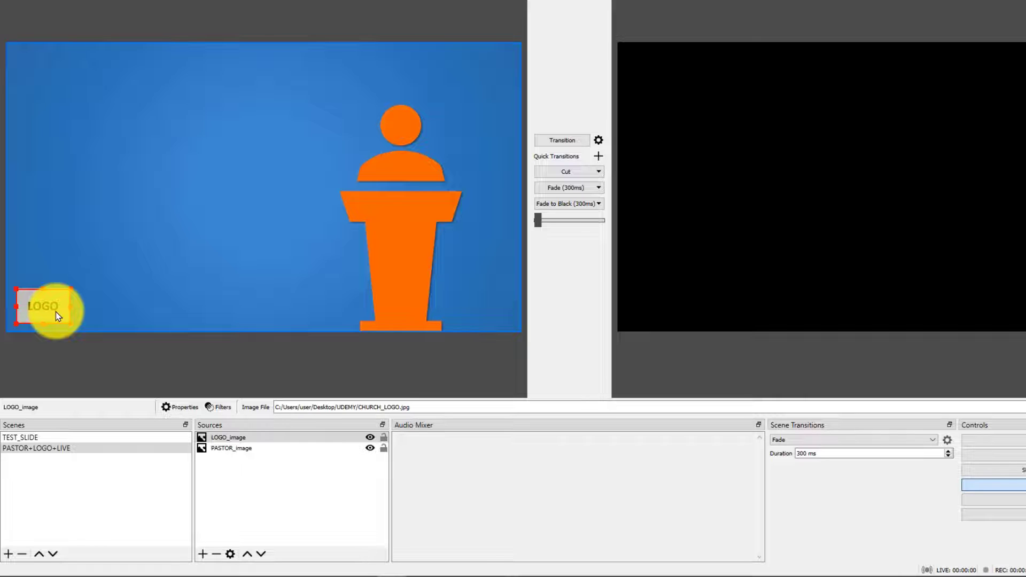
Add a new Image source named LIVE_image to the PASTOR+LOGO+LIVE scene.
click(202, 554)
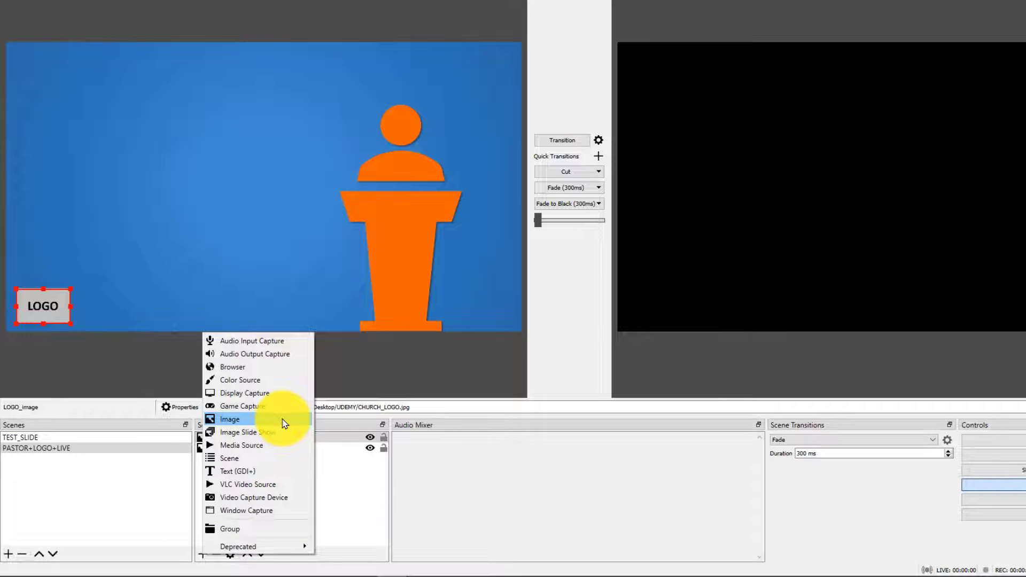
click(230, 419)
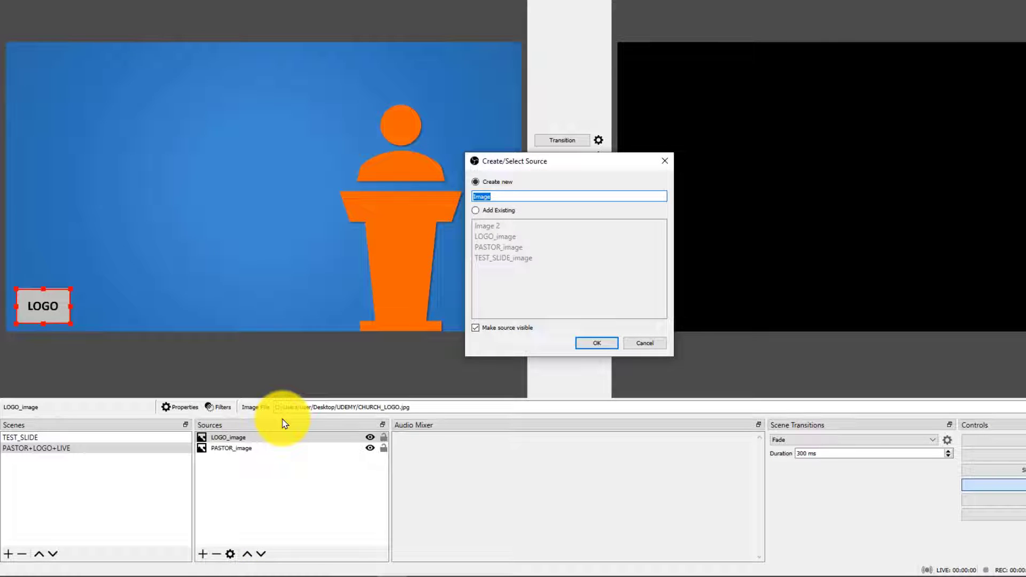
text(LIVE_imag)
click(612, 345)
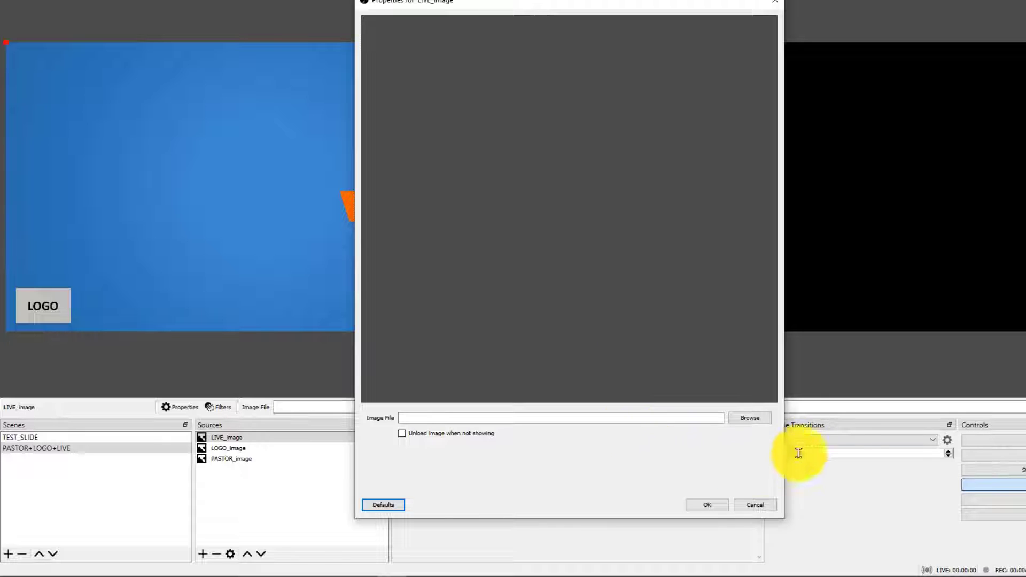
Load the LIVE picture into the LIVE_image source and move it to the upper-right corner of the preview canvas.
click(753, 420)
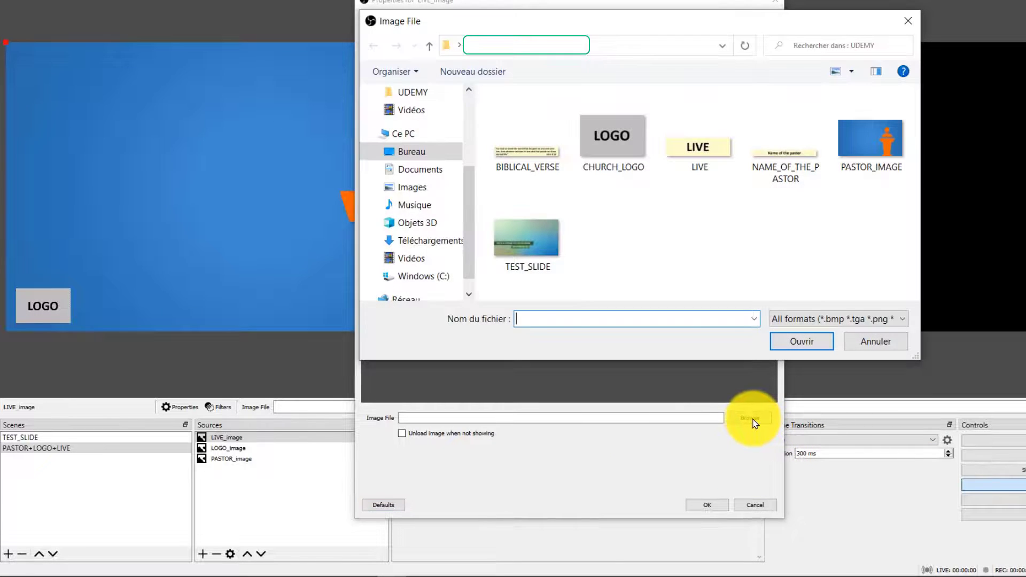
click(722, 156)
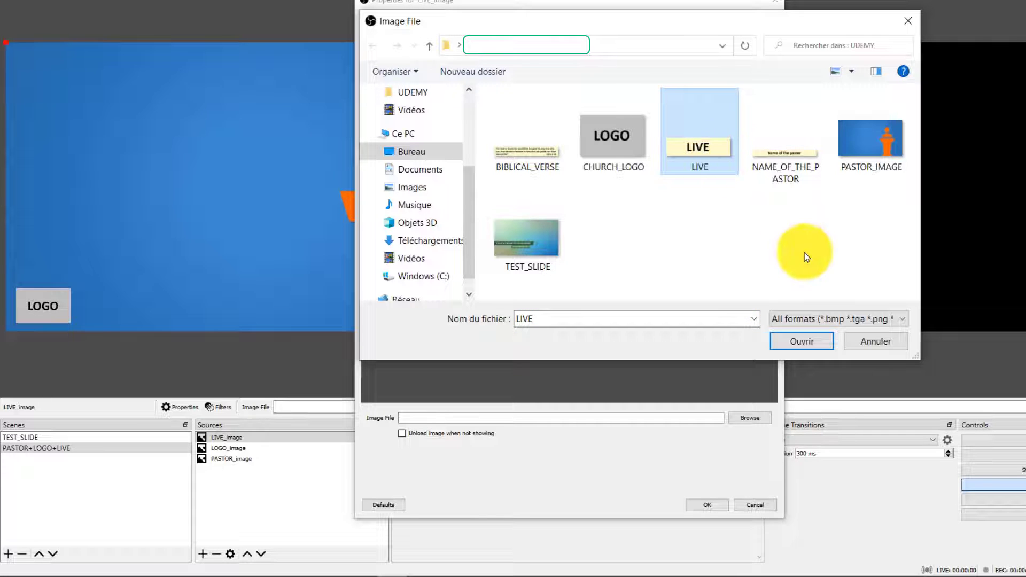
click(818, 346)
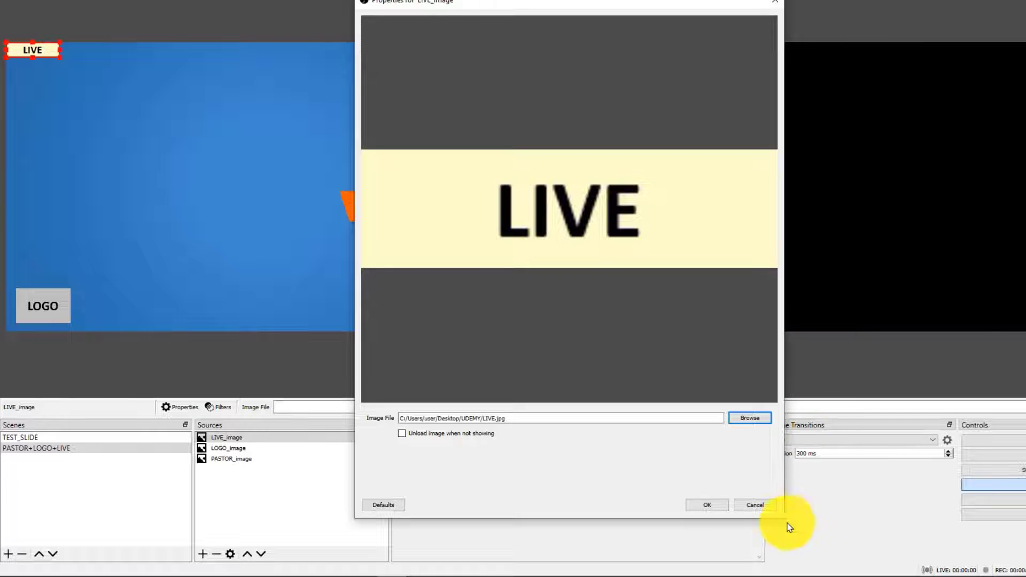
click(722, 507)
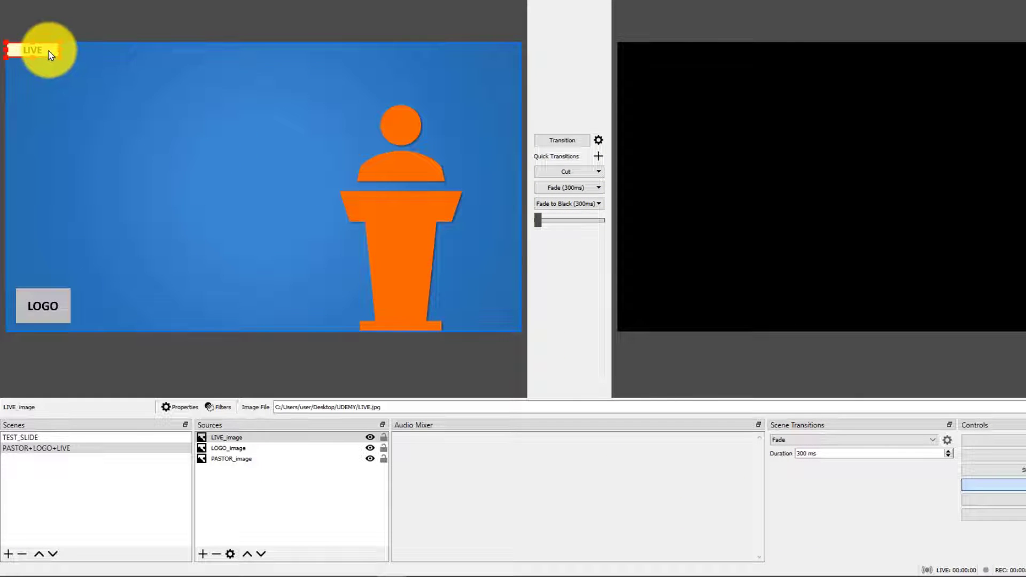
drag(48, 52, 499, 60)
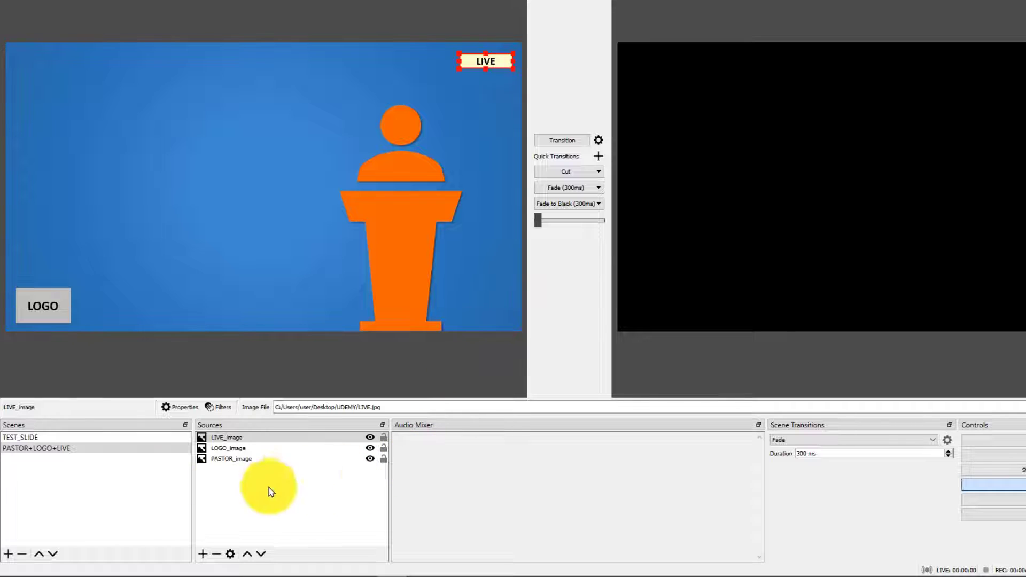
Duplicate the PASTOR+LOGO+LIVE scene under the name PASTOR+LOGO+LIVE+NAME.
click(105, 442)
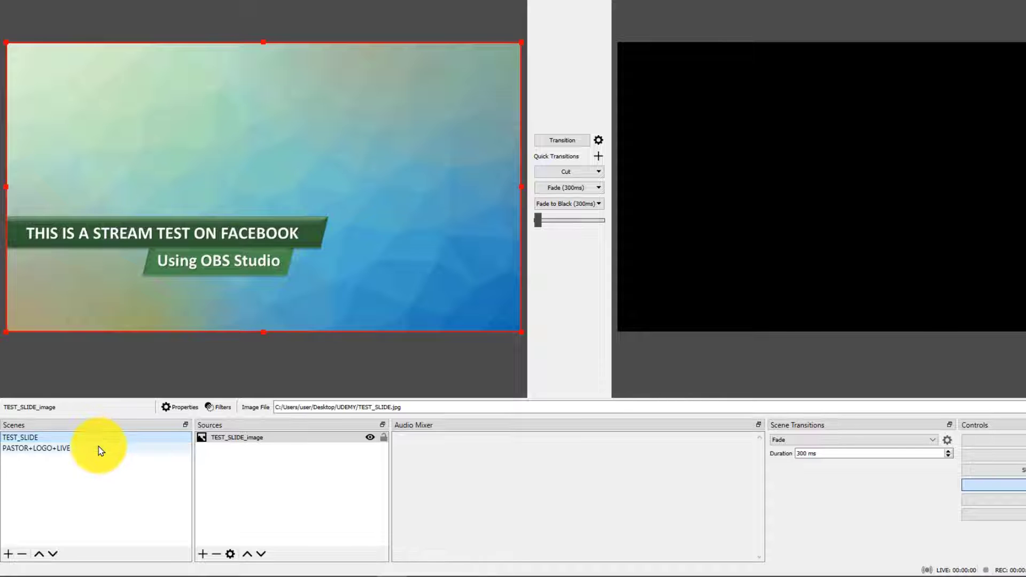
click(100, 449)
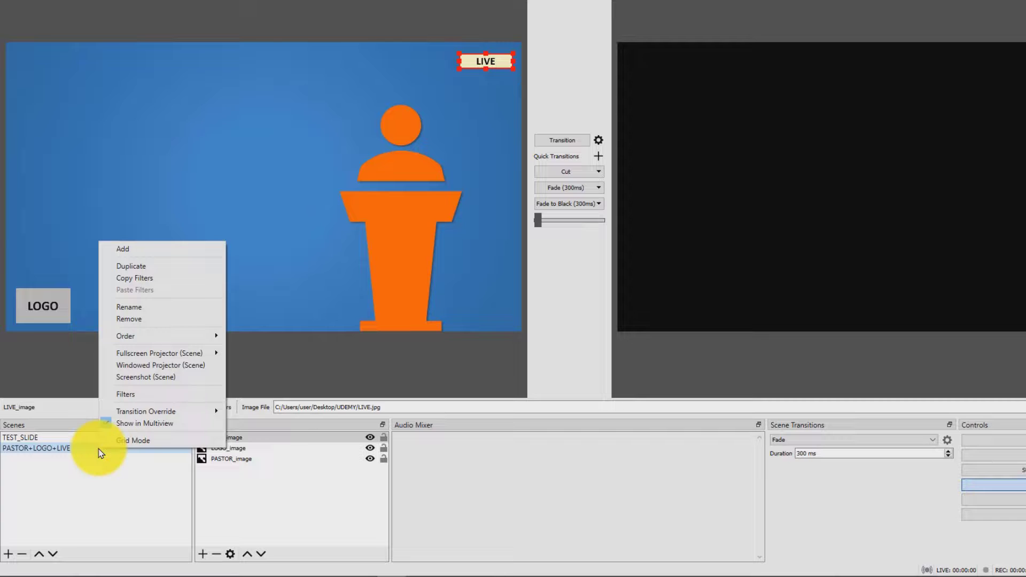
click(181, 266)
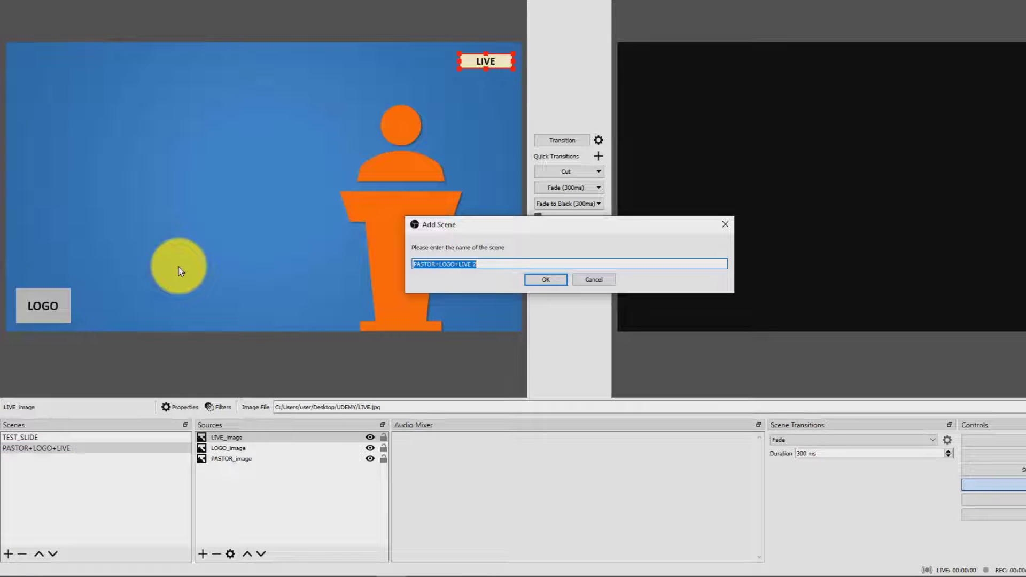
click(494, 263)
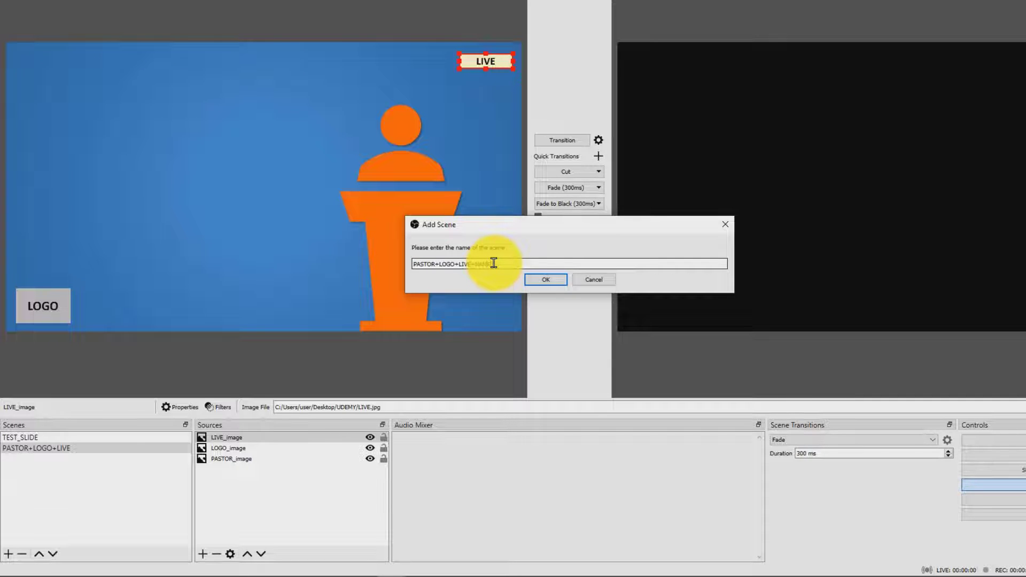
click(553, 284)
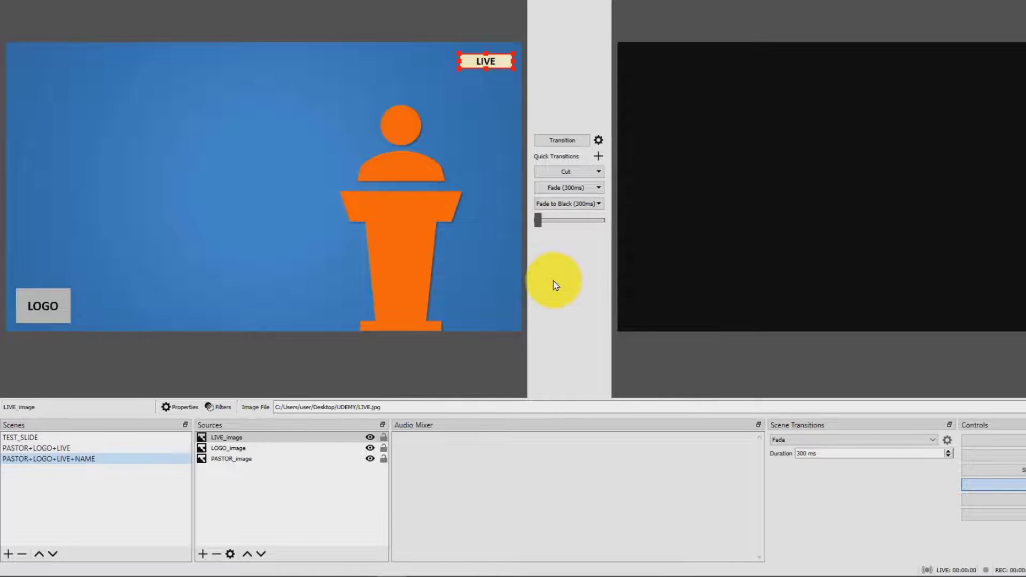
Duplicate the PASTOR+LOGO+LIVE scene again under the name PASTOR+LOGO+LIVE+VERSE.
click(69, 449)
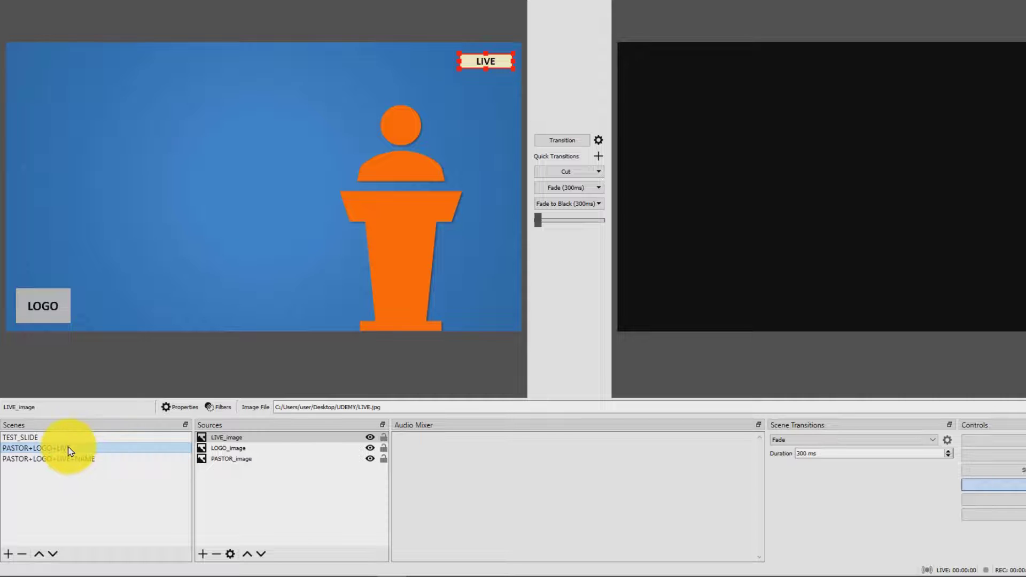
right_click(144, 450)
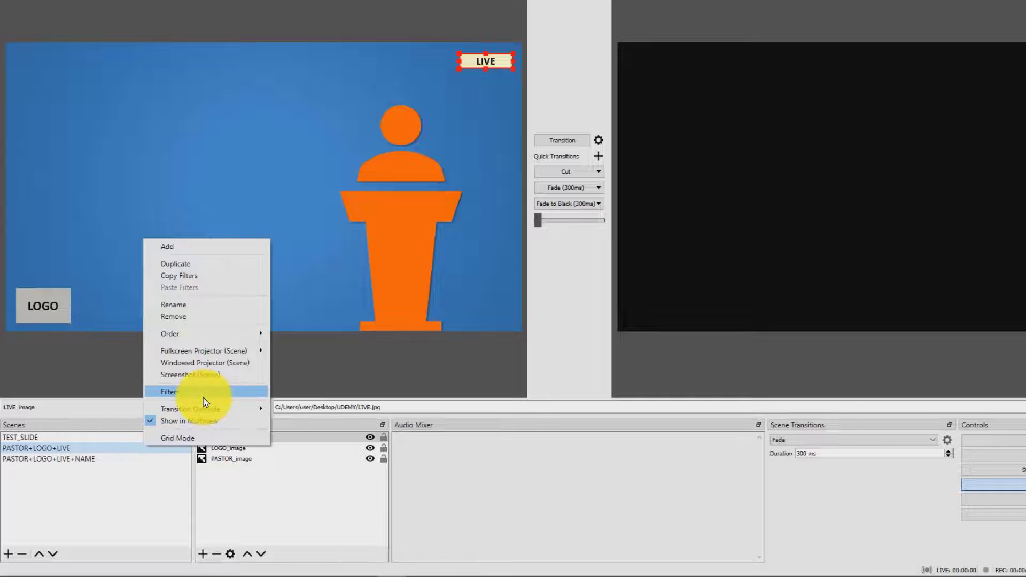
click(238, 264)
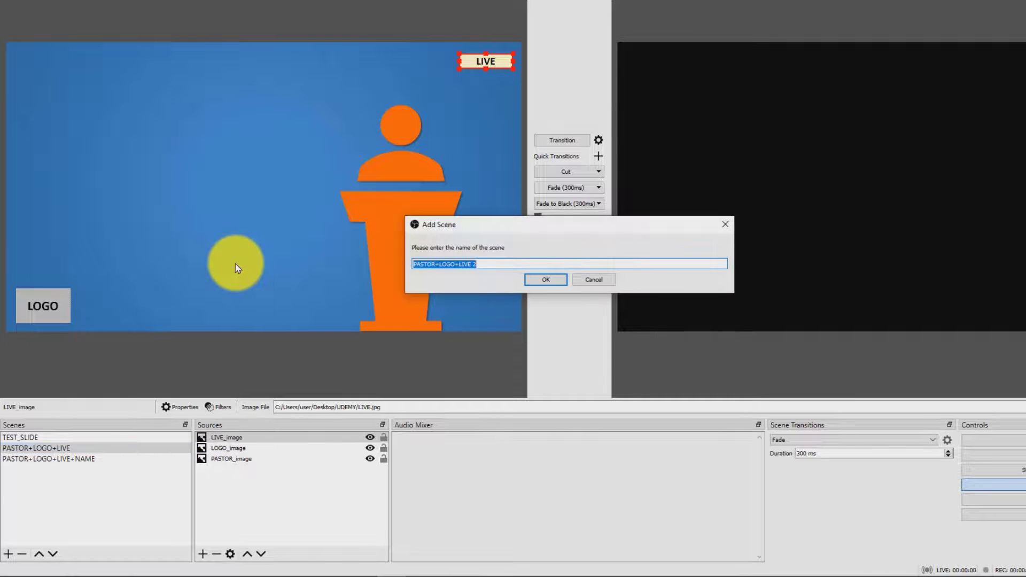
click(508, 264)
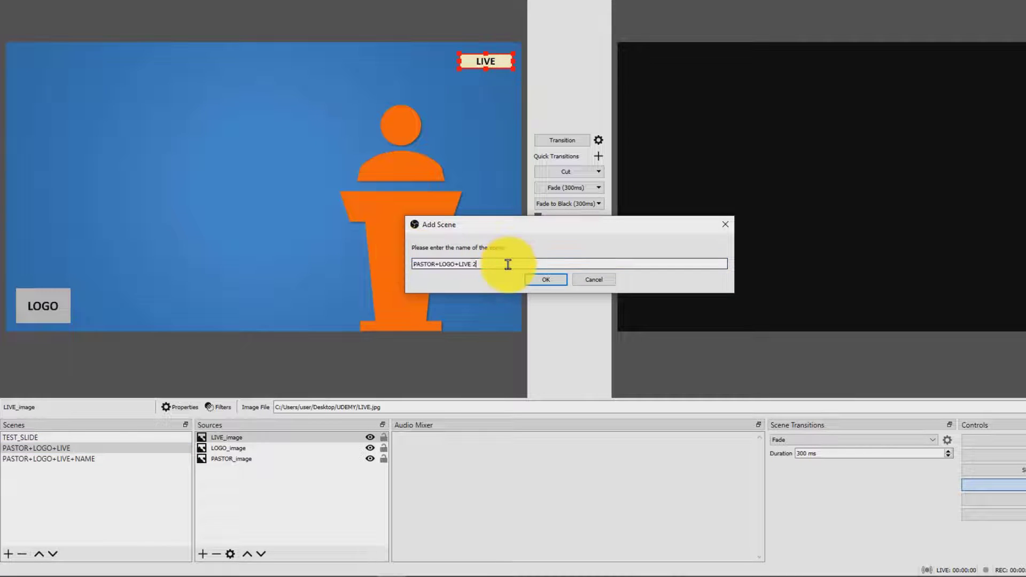
key(BackSpace)
text(+VERSE)
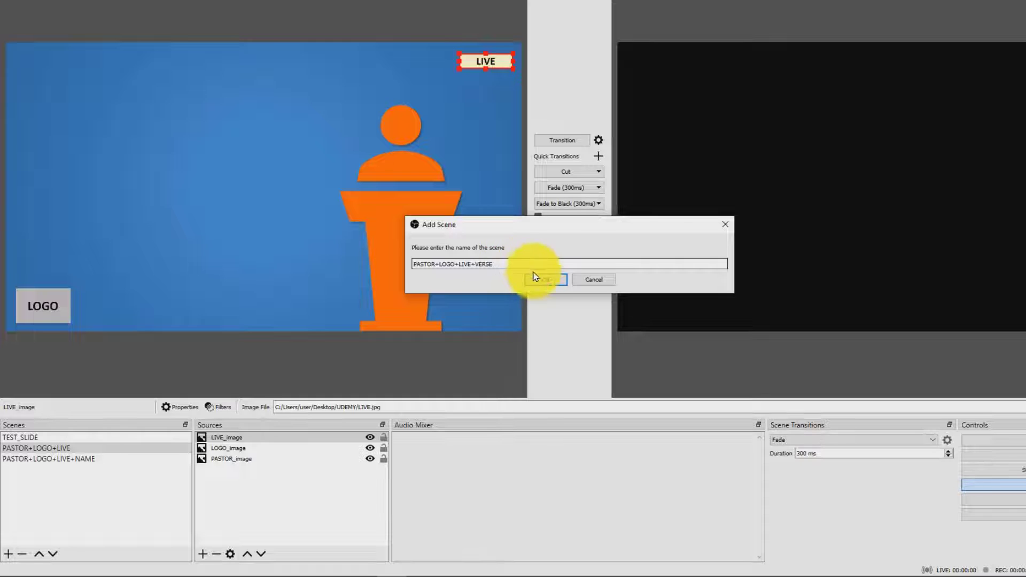
click(545, 282)
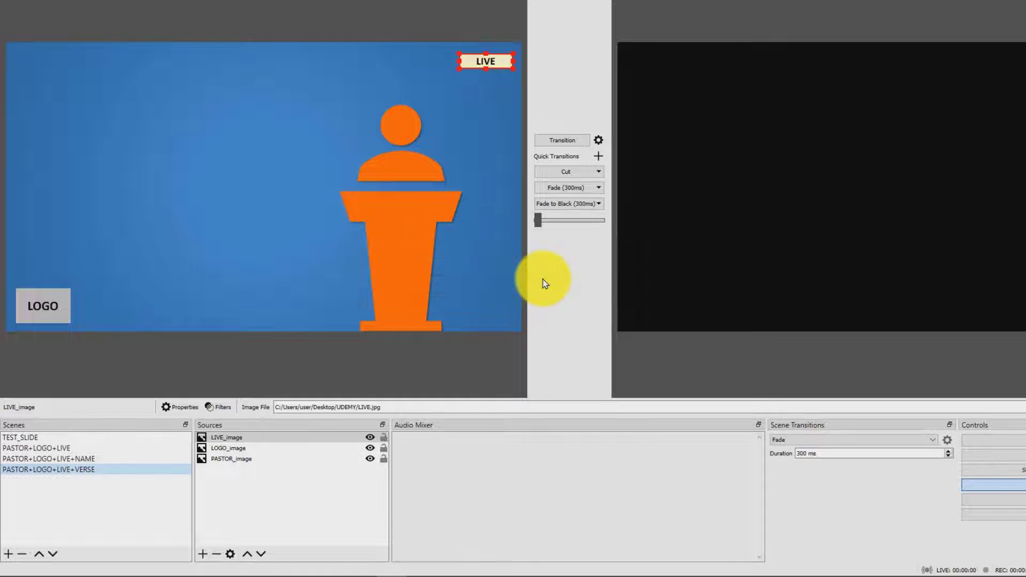
Add a new Image source named NAME_image to the PASTOR+LOGO+LIVE+NAME scene.
click(22, 463)
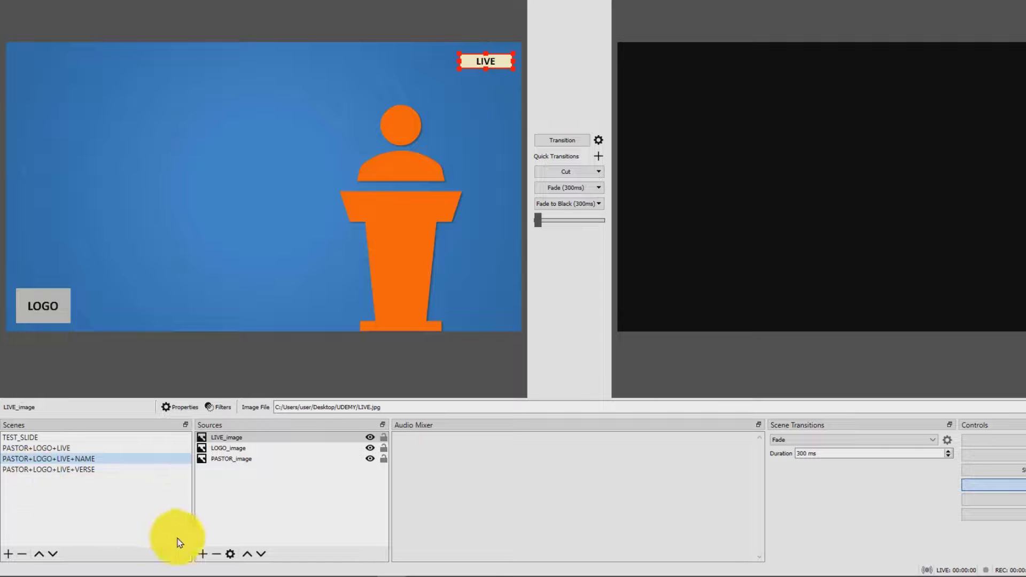
click(202, 554)
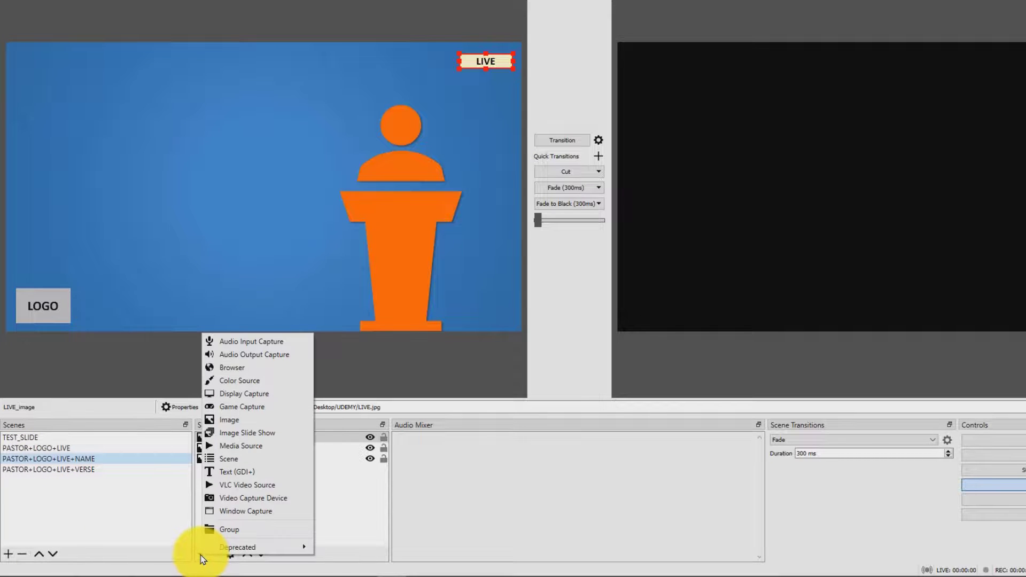
click(292, 423)
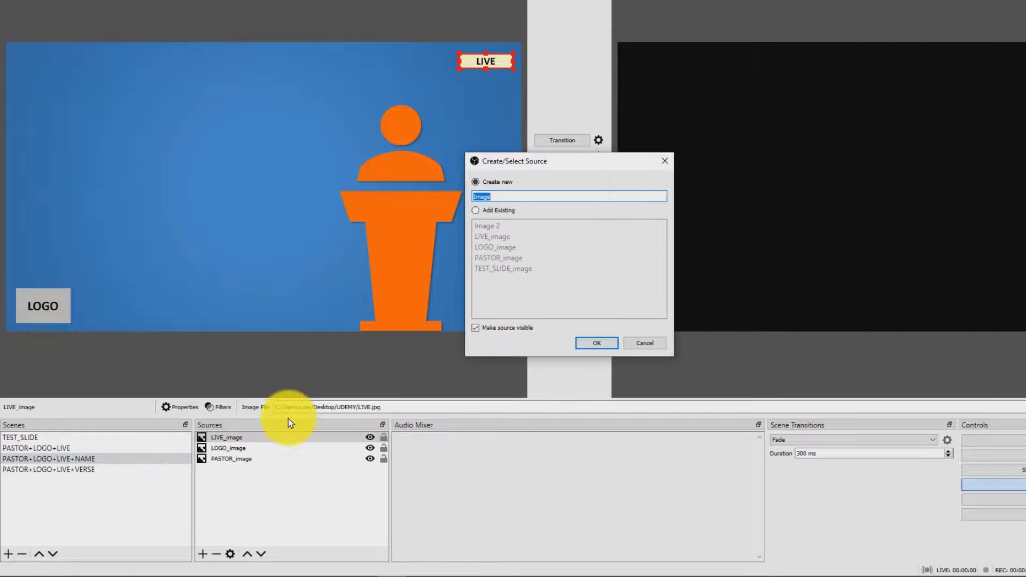
text(NAME_image)
click(613, 344)
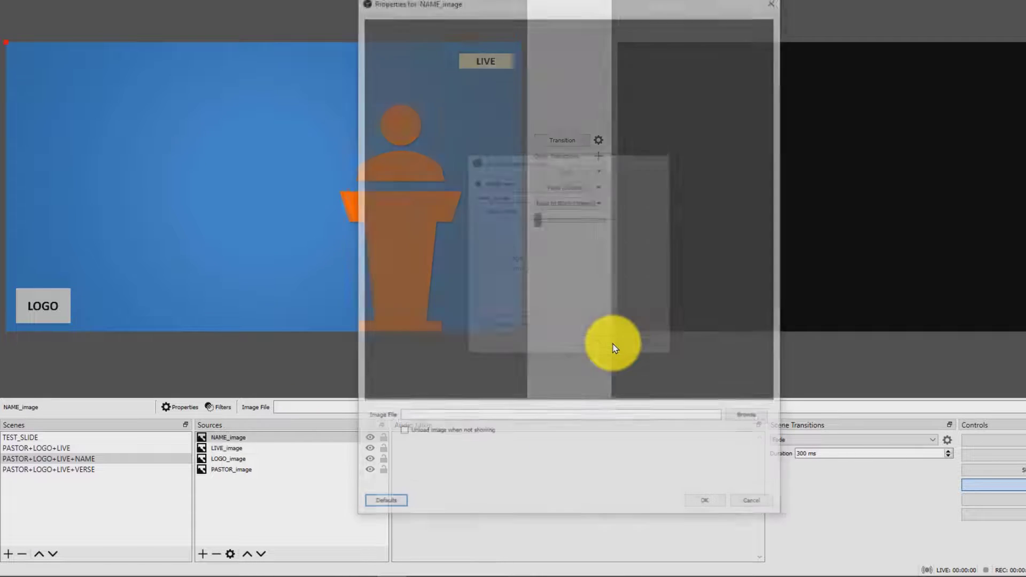
Load the NAME_OF_THE_PASTOR picture into the NAME_image source and place it across the lower part of the pastor's podium.
click(758, 420)
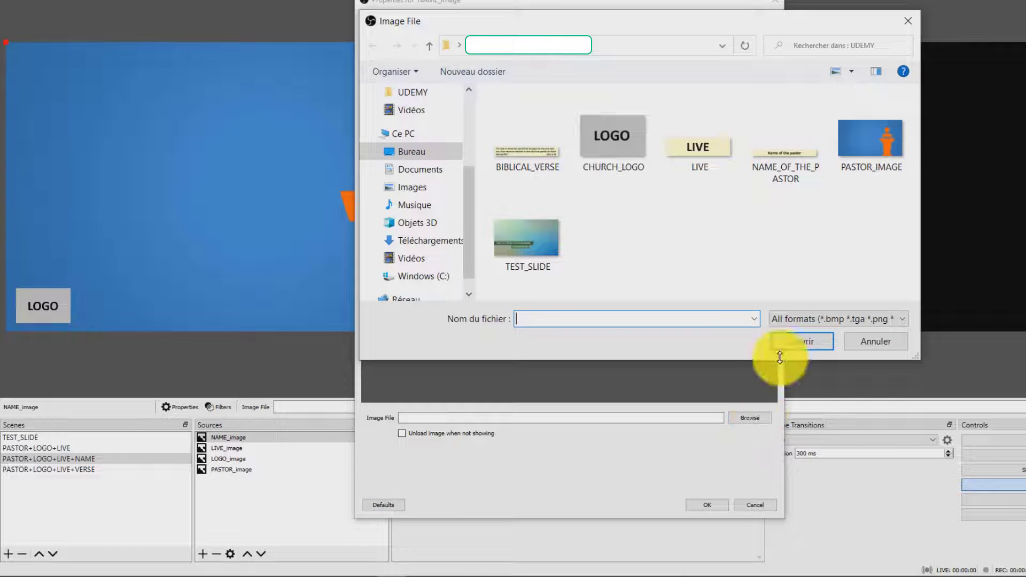
click(817, 167)
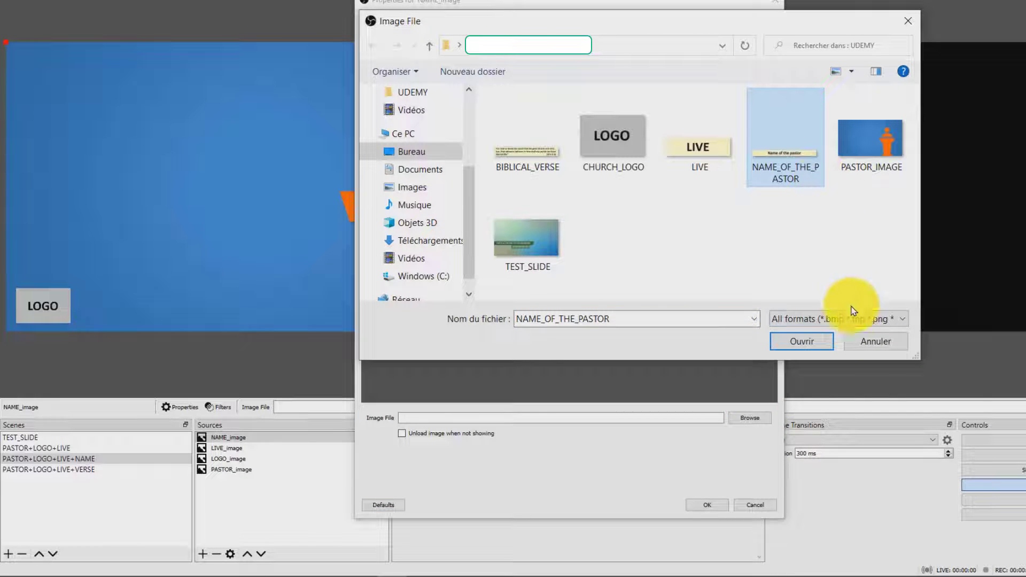
click(830, 344)
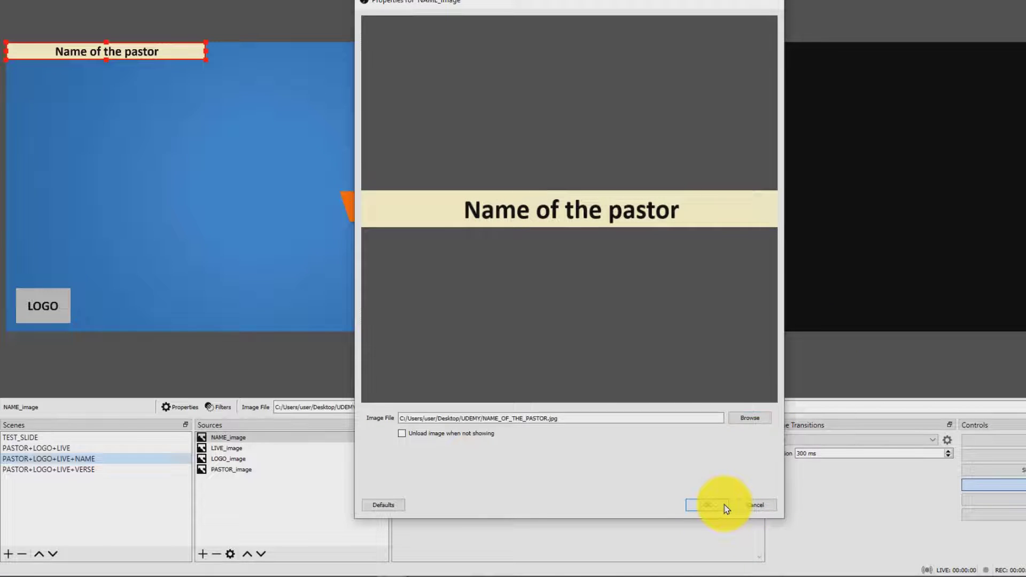
click(706, 505)
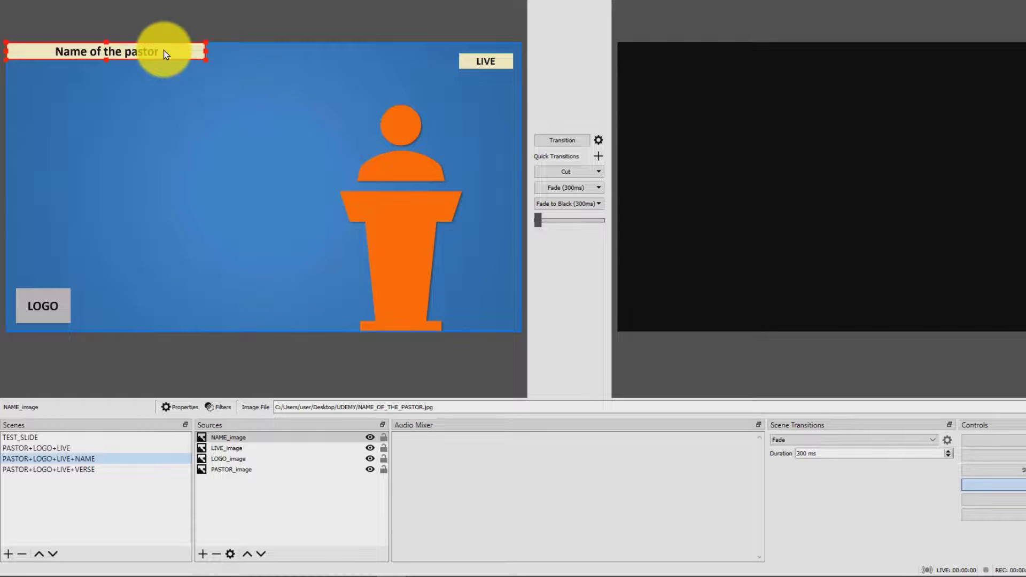
drag(165, 50, 459, 297)
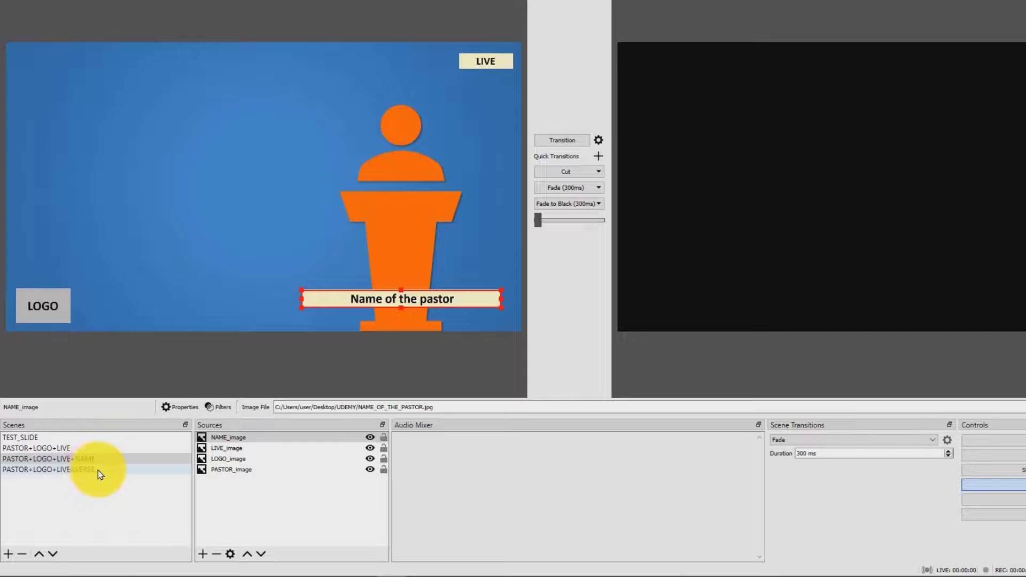
Add a new Image source named VERSE_image to the PASTOR+LOGO+LIVE+VERSE scene.
click(130, 472)
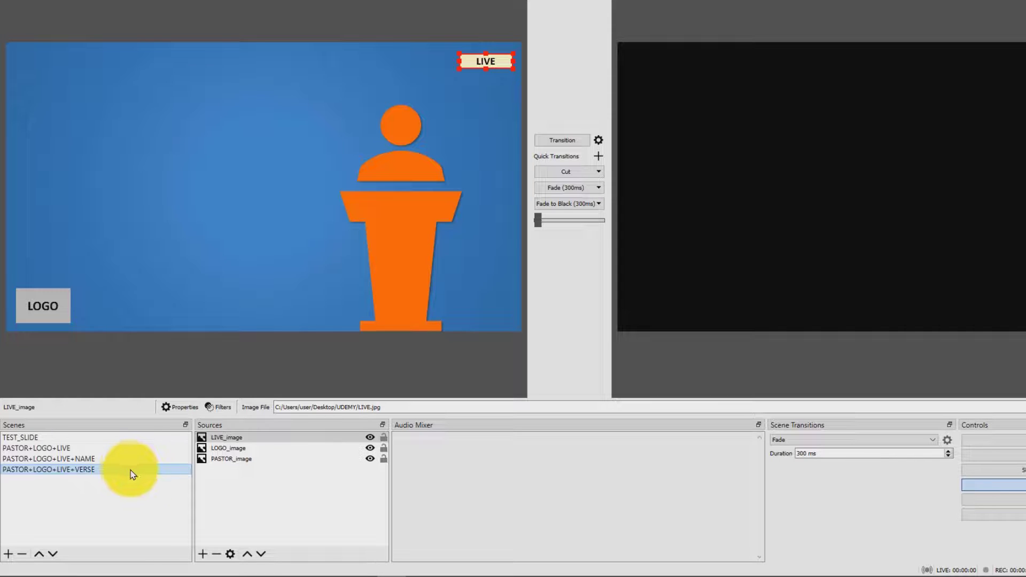
click(204, 555)
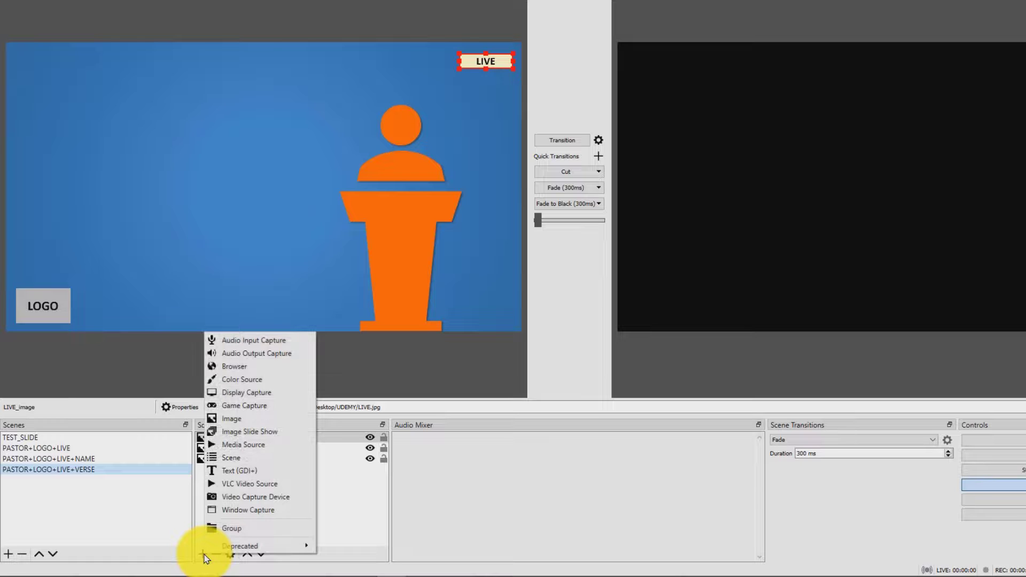
click(297, 423)
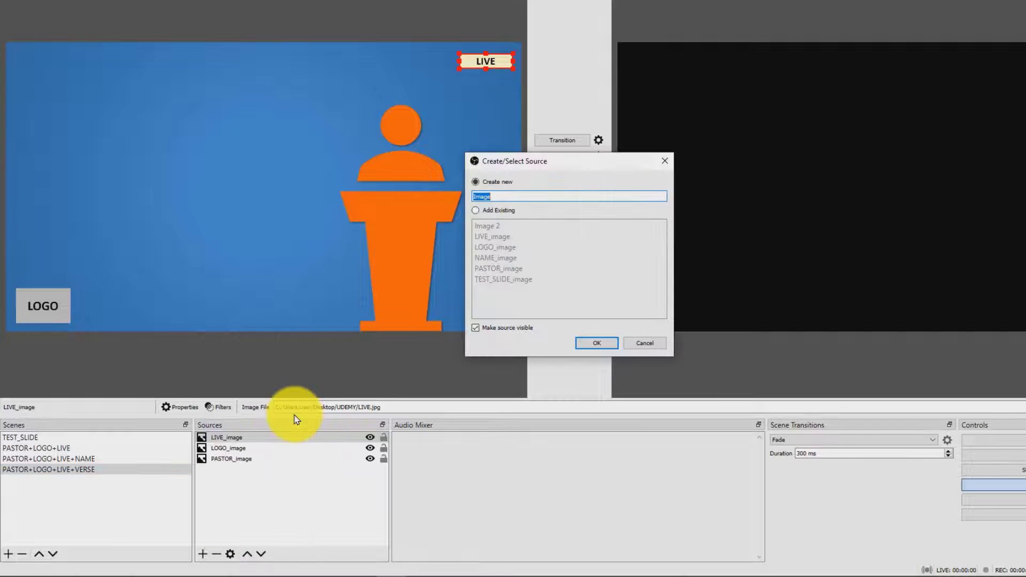
click(510, 195)
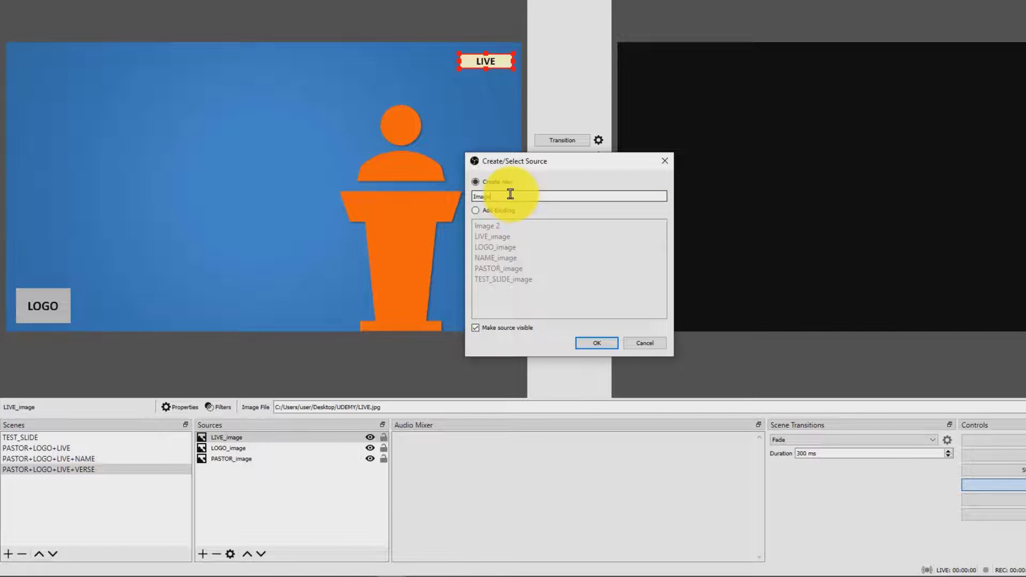
key(BackSpace)
key(BackSpace)
key(BackSpace)
key(BackSpace)
text(VERSE)
click(613, 345)
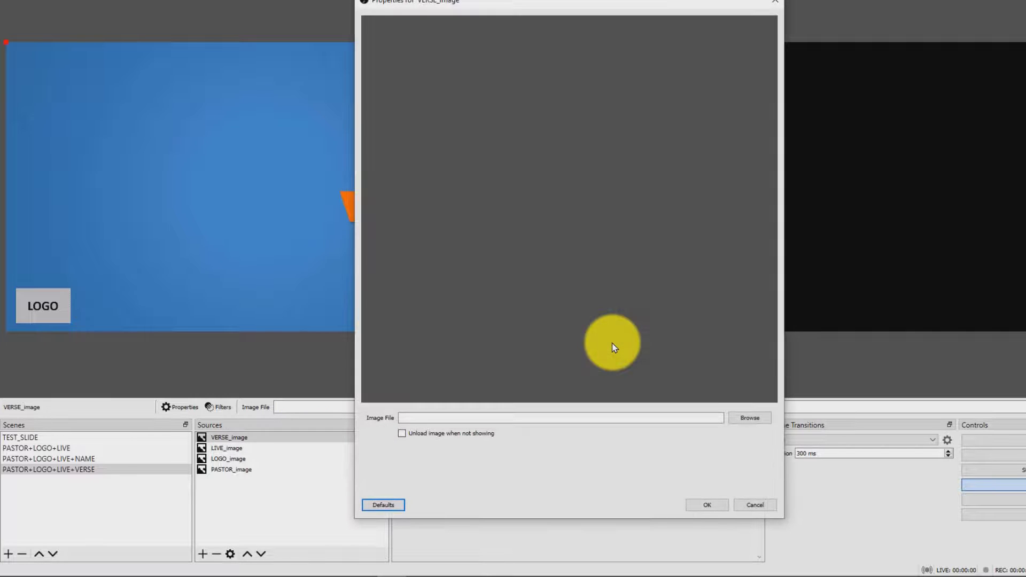
Load the BIBLICAL_VERSE picture from the UDEMY folder into the VERSE_image source.
click(765, 421)
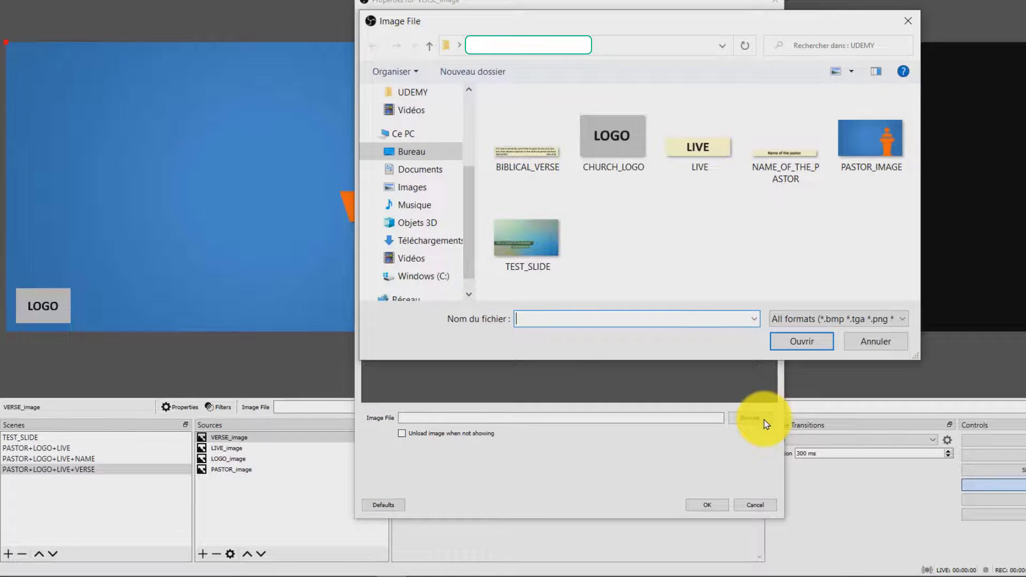
click(531, 156)
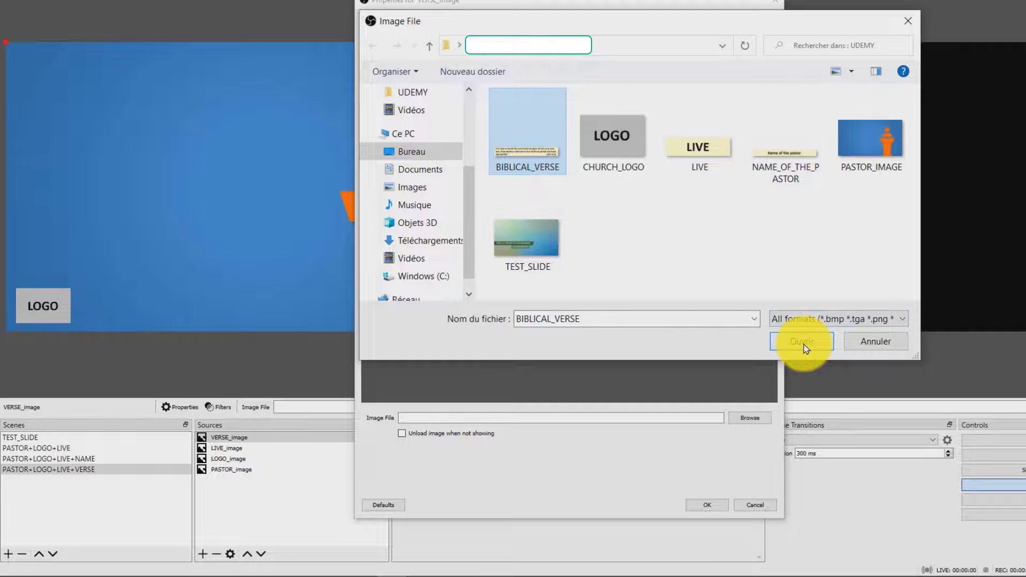
click(825, 348)
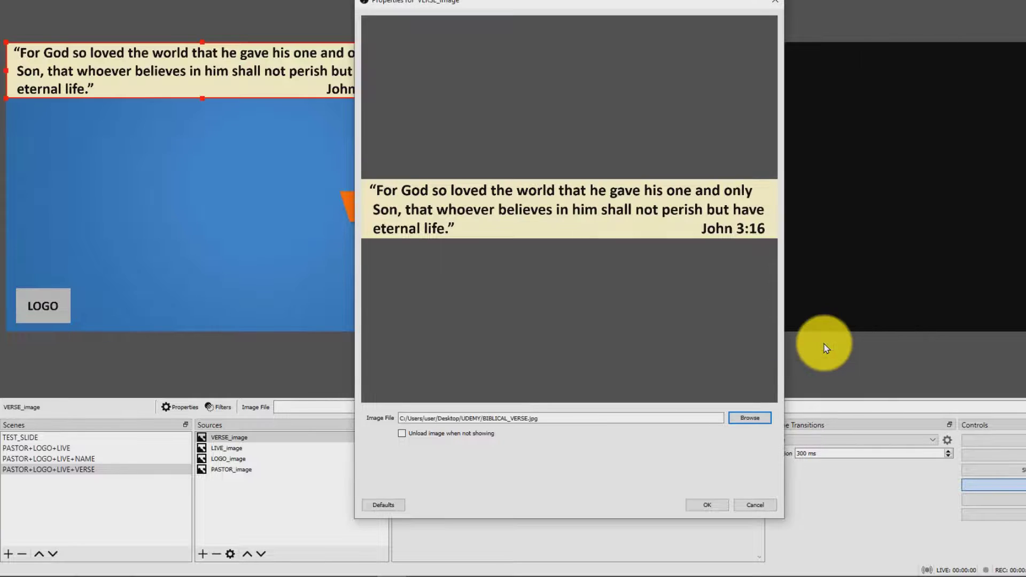
click(723, 508)
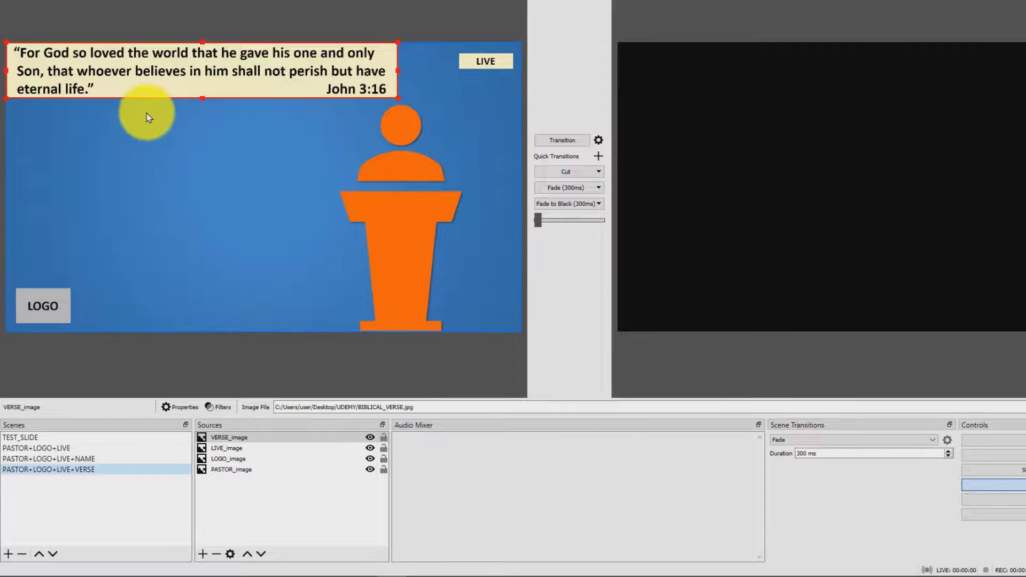
Place the verse banner along the lower edge of the canvas, beside the logo and across the podium.
drag(137, 87, 255, 311)
key(Down)
key(Down)
key(Down)
key(Down)
key(Down)
key(Down)
key(Down)
key(Down)
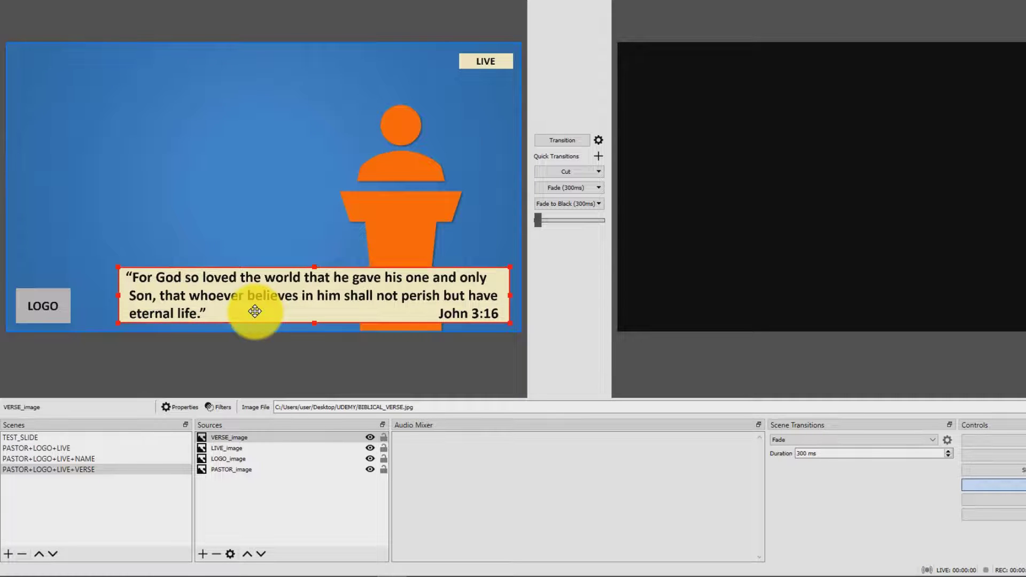
key(Down)
key(Down)
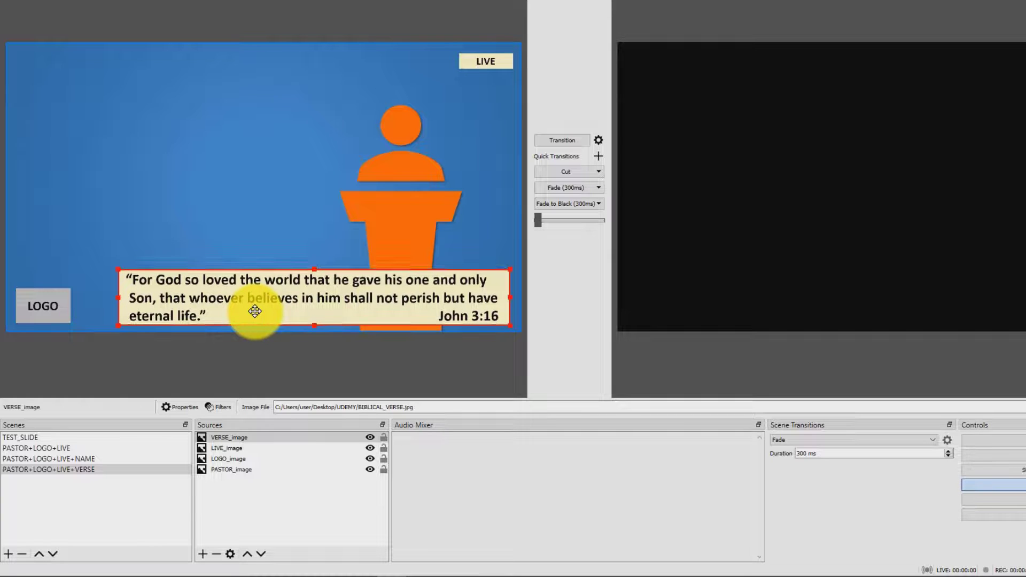
click(297, 356)
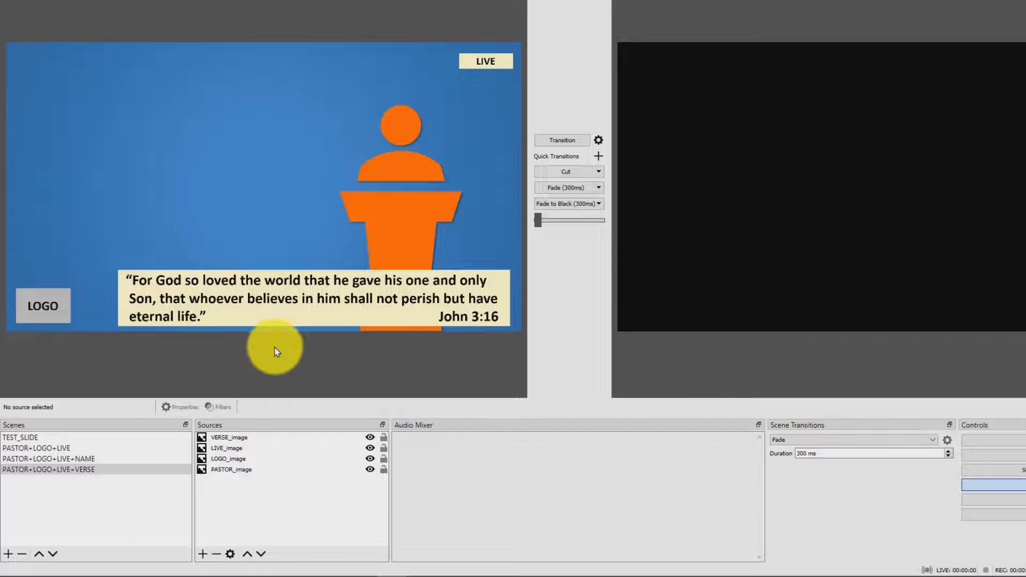
Preview each of the four scenes in order and look through the available scene transition types.
click(39, 436)
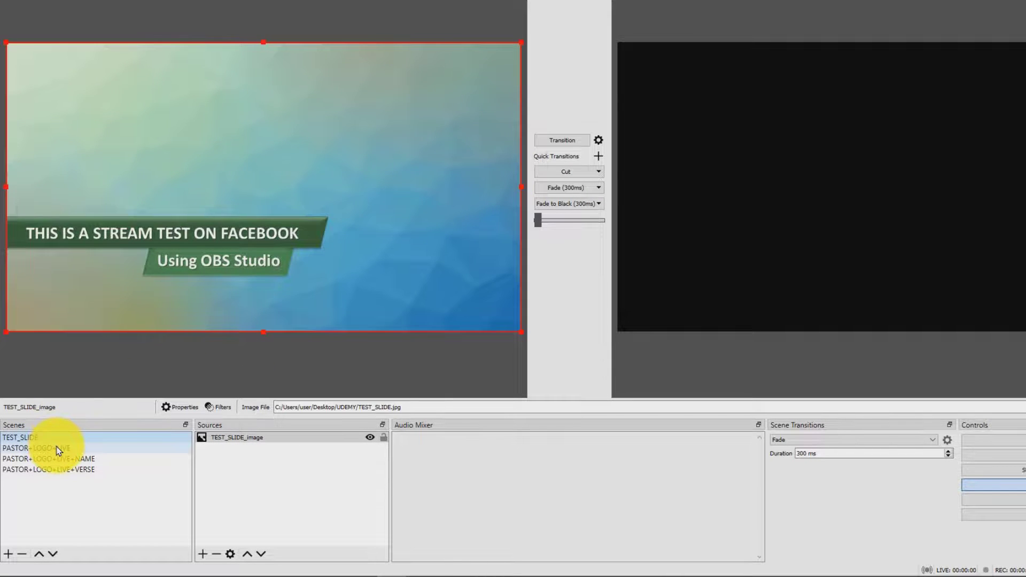
click(57, 448)
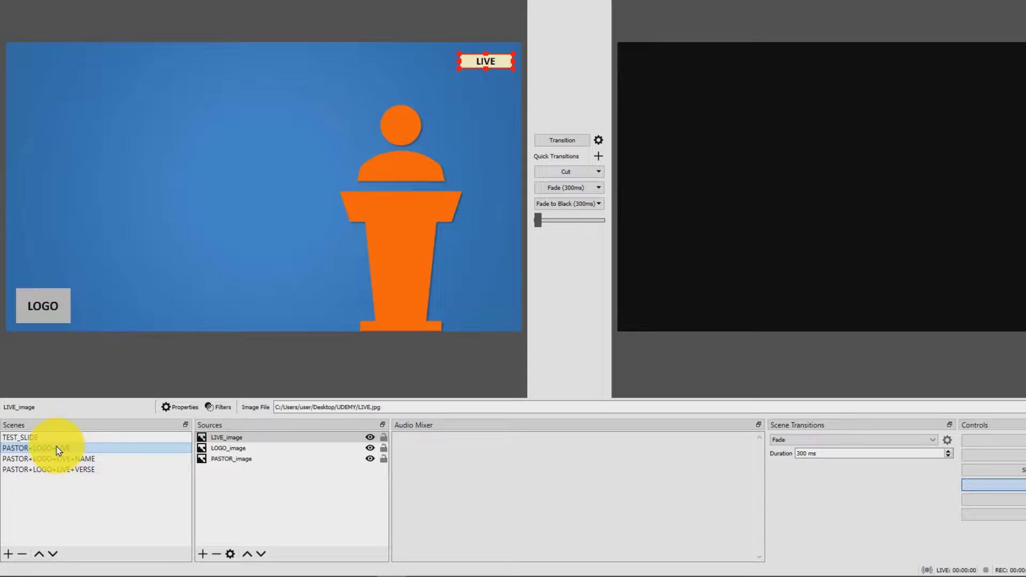
click(93, 461)
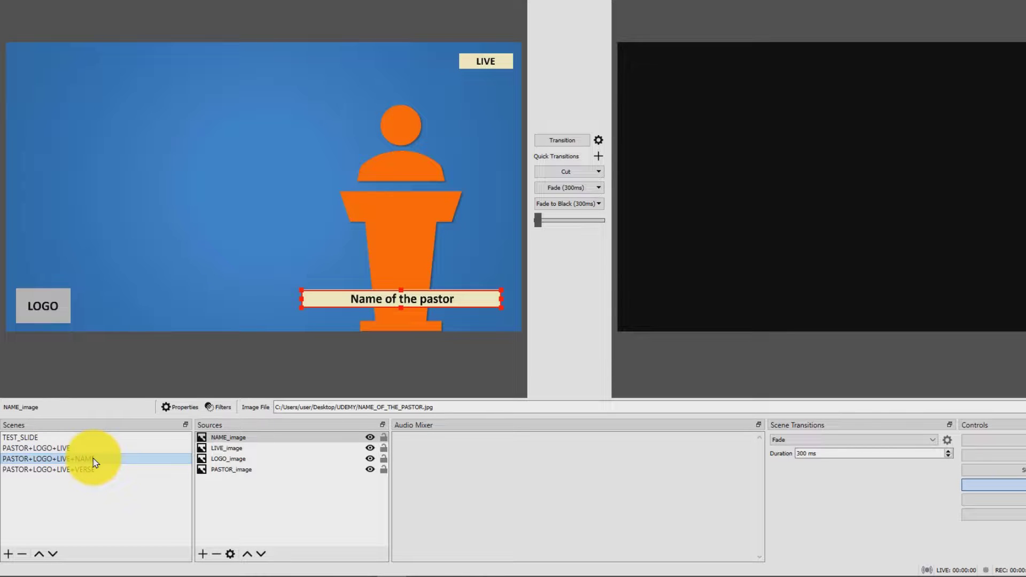
click(97, 470)
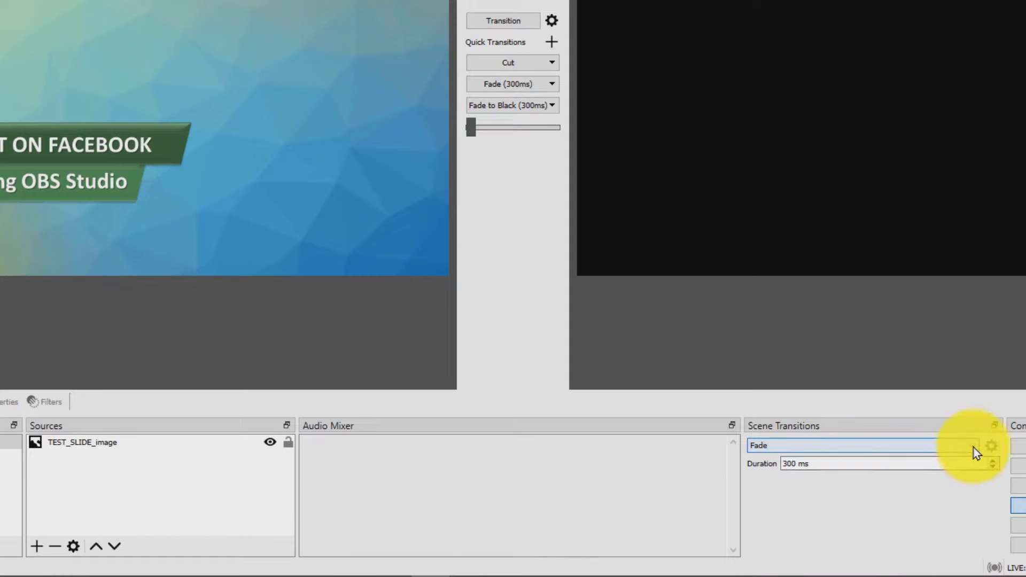
click(973, 447)
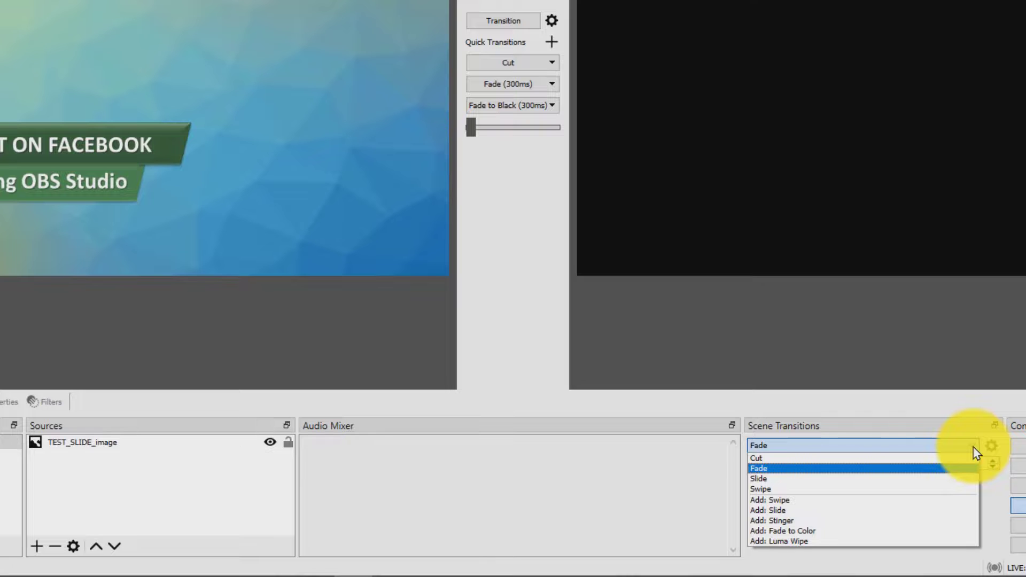
click(993, 498)
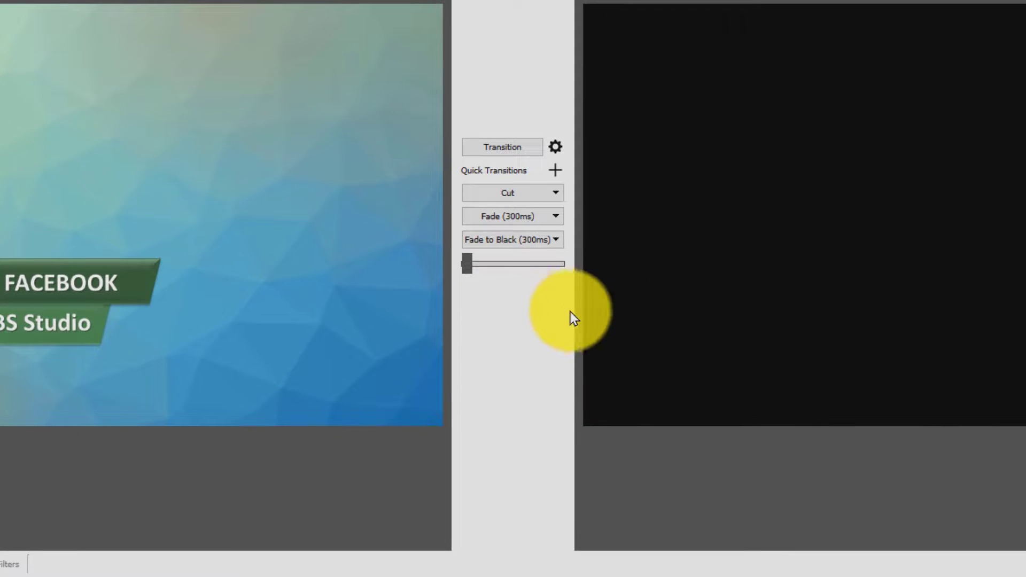
Set the duration of the Fade quick transition to 600 ms.
click(556, 216)
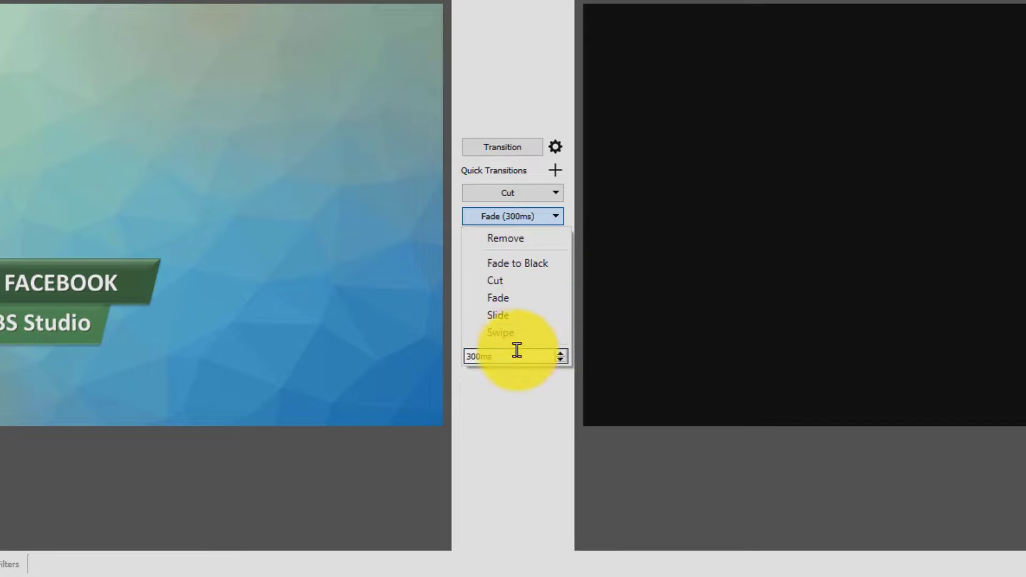
drag(515, 354, 448, 345)
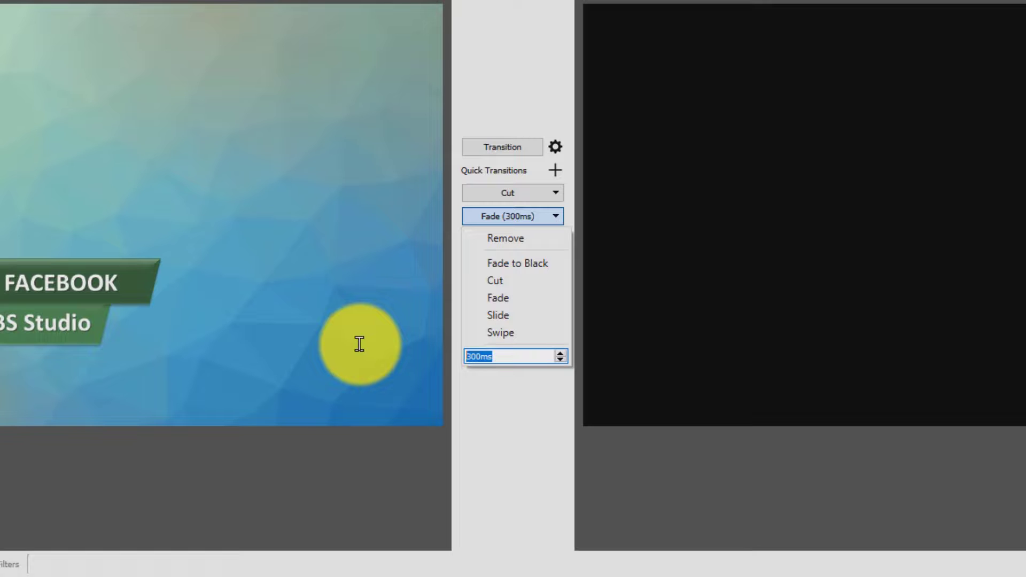
text(600)
click(509, 434)
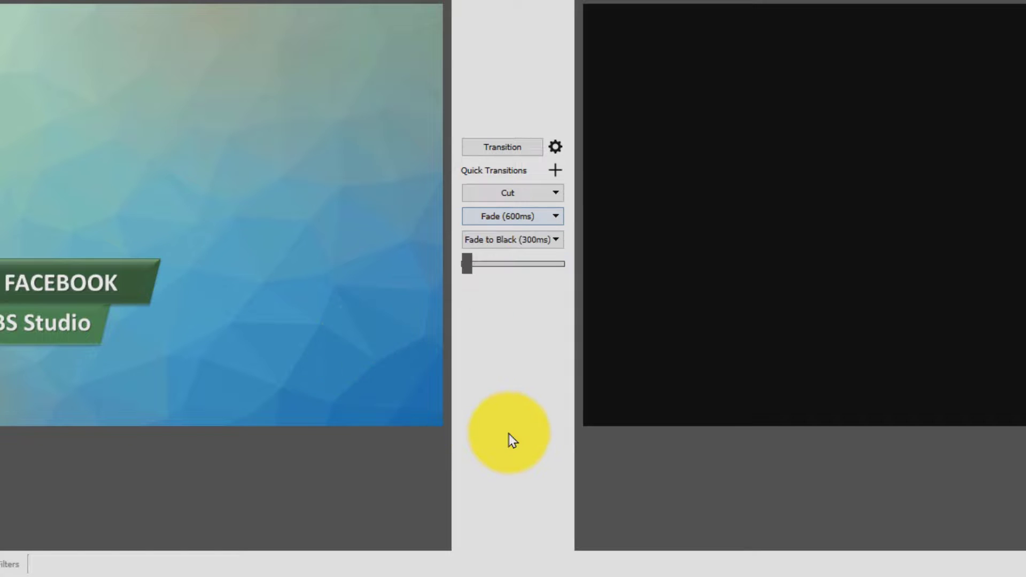
Set the duration of the Fade to Black quick transition to 600 ms.
click(556, 241)
click(515, 378)
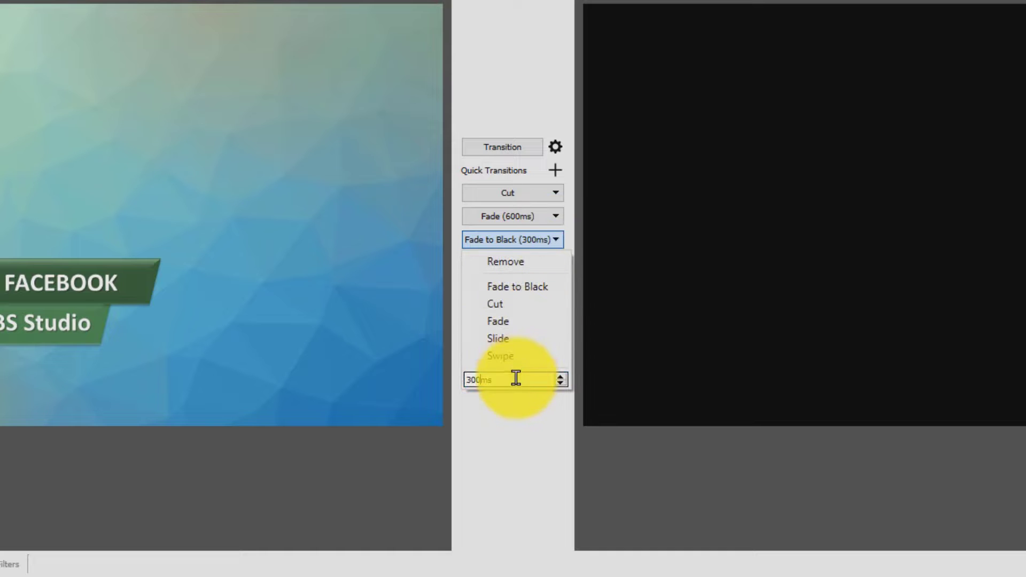
drag(515, 378, 420, 362)
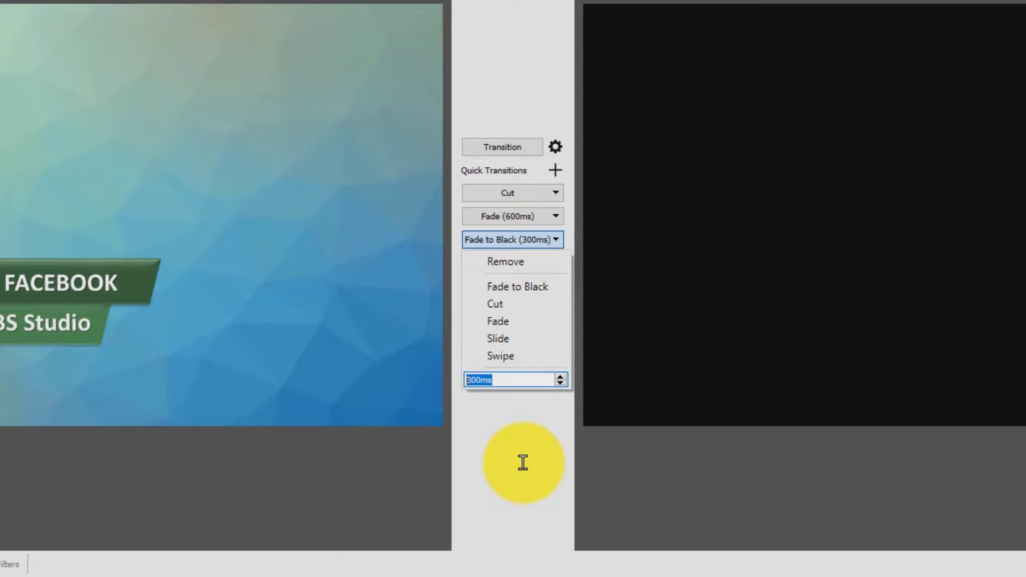
text(600)
click(523, 465)
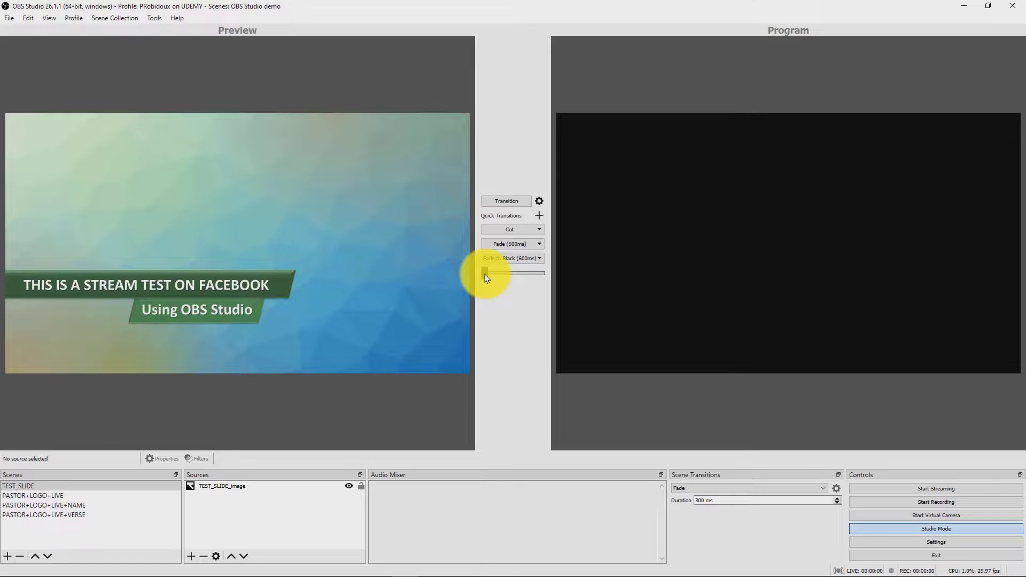
Bring TEST_SLIDE into the program output with the manual transition slider and replace it with PASTOR+LOGO+LIVE using a Cut.
drag(486, 277, 545, 271)
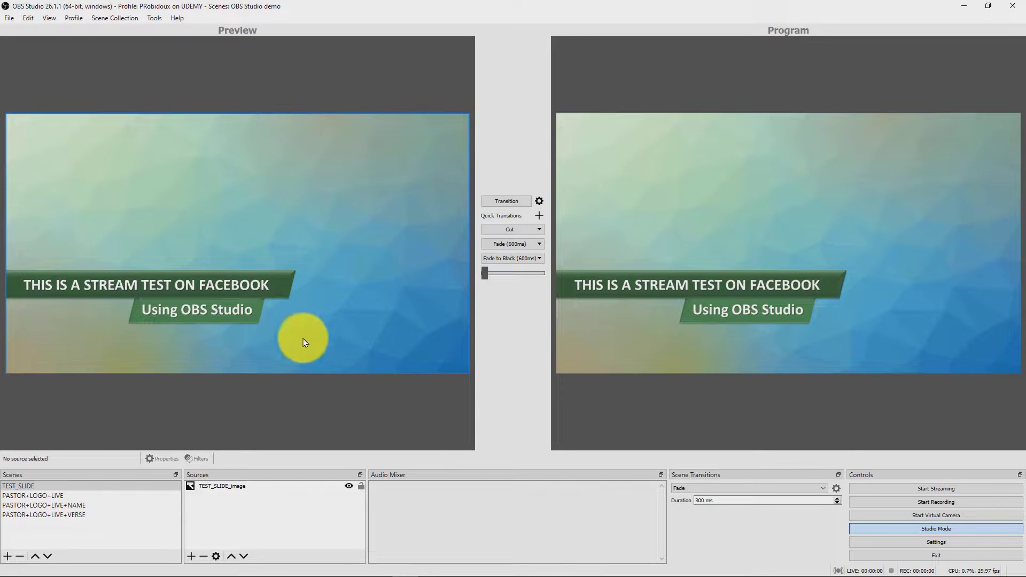
click(60, 495)
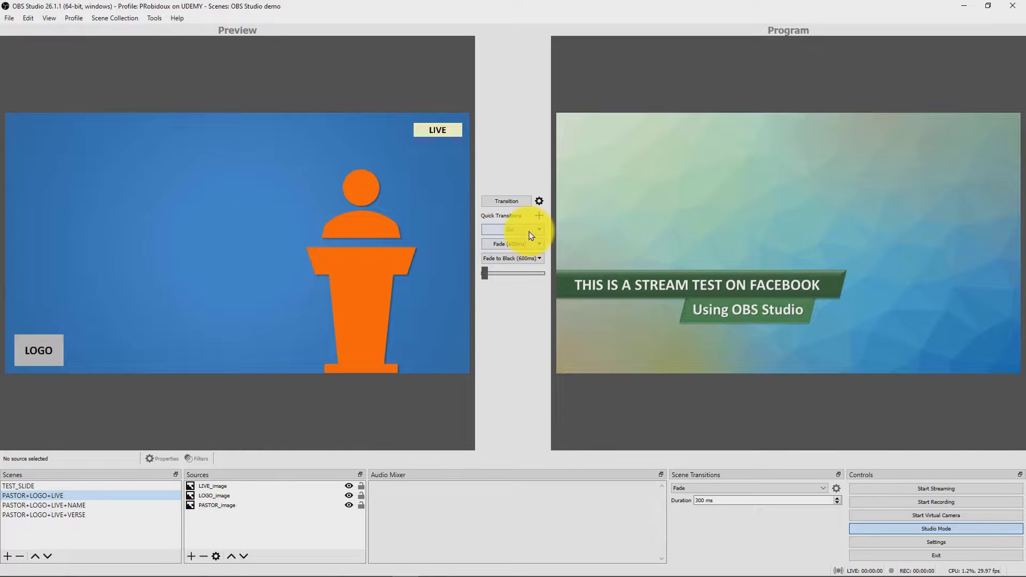
click(511, 230)
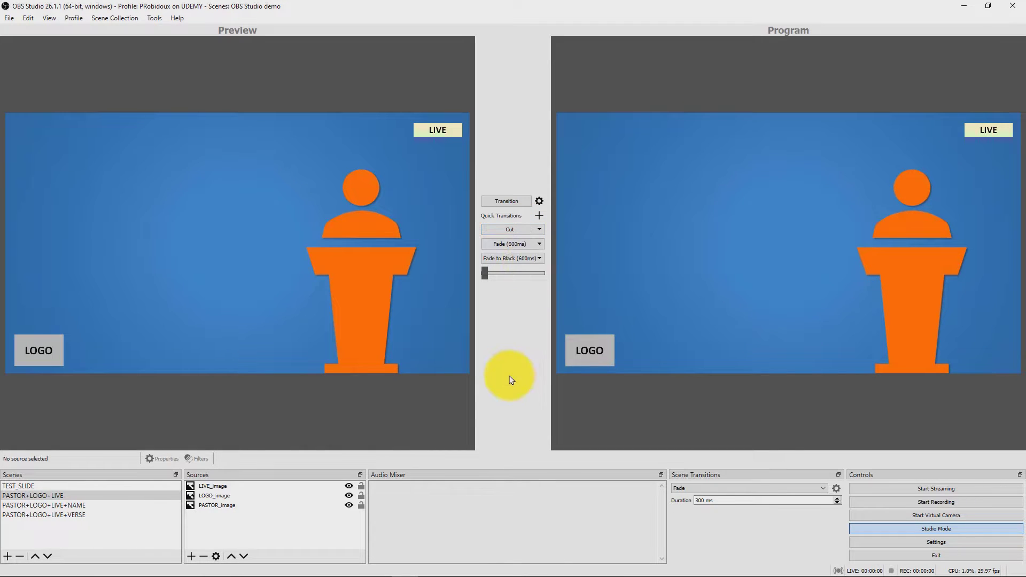
Fade the program output to PASTOR+LOGO+LIVE+NAME and back to PASTOR+LOGO+LIVE.
click(101, 506)
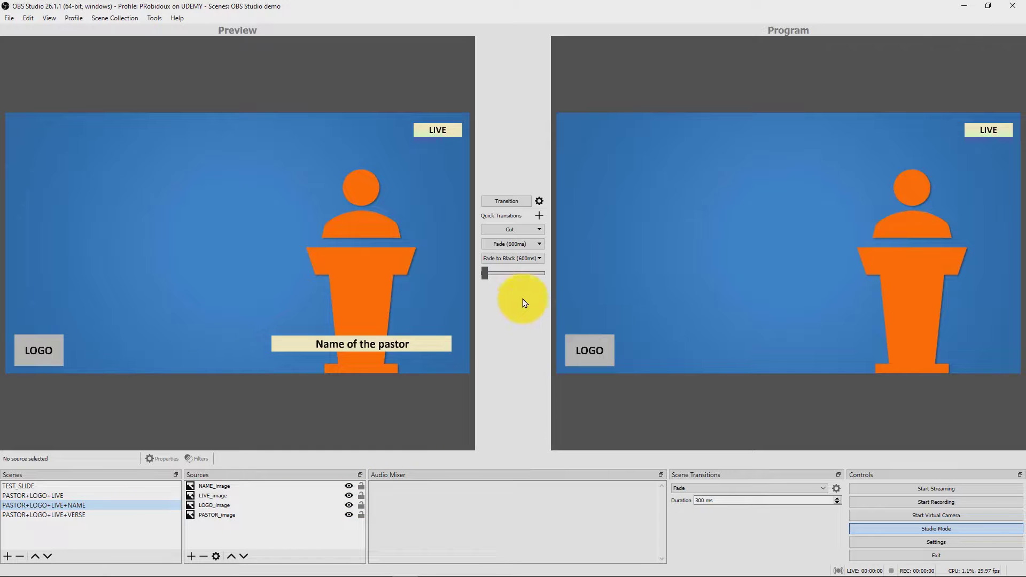
click(529, 245)
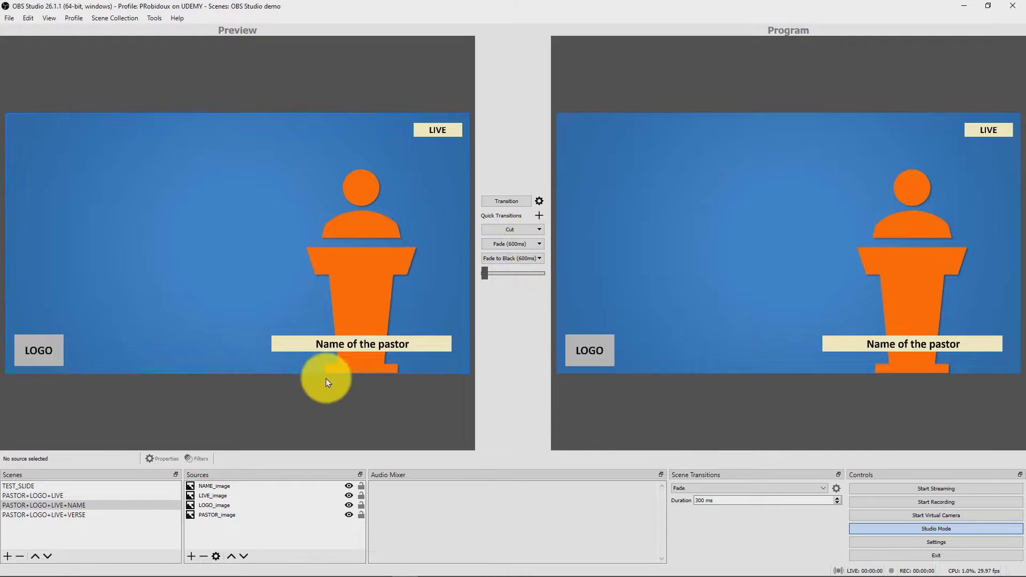
click(58, 496)
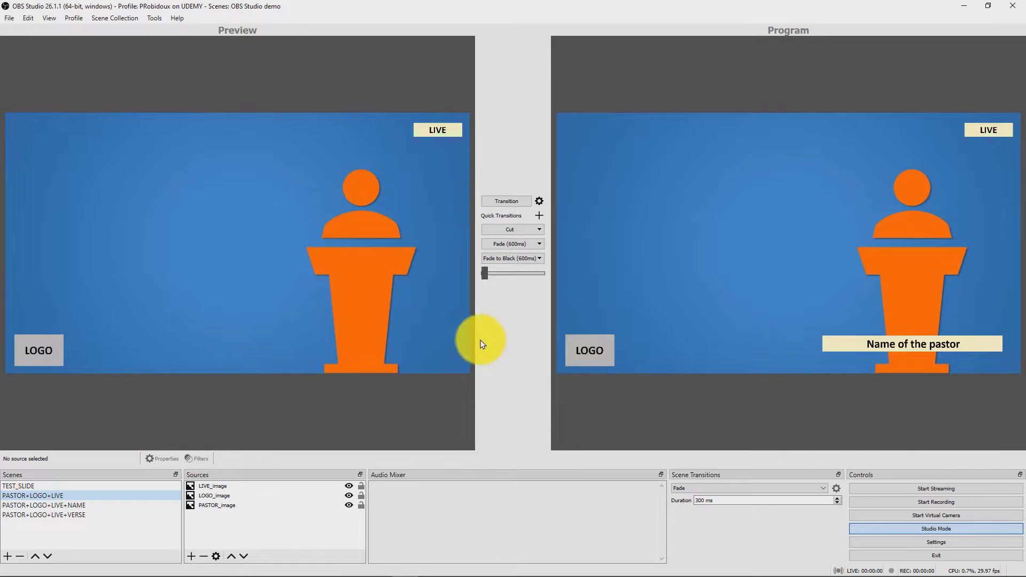
click(527, 244)
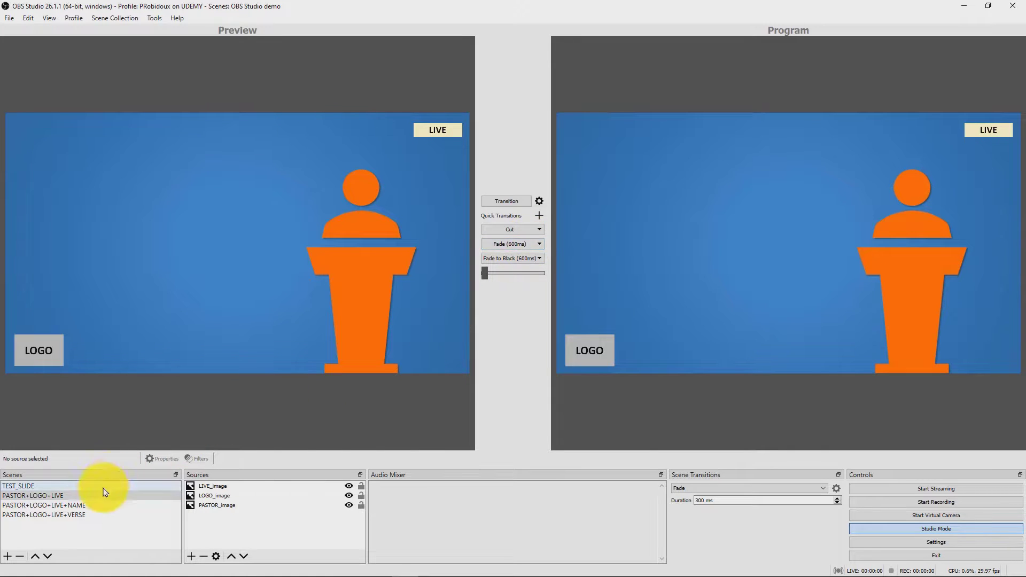
Fade the program output to PASTOR+LOGO+LIVE+VERSE and back to PASTOR+LOGO+LIVE.
click(91, 516)
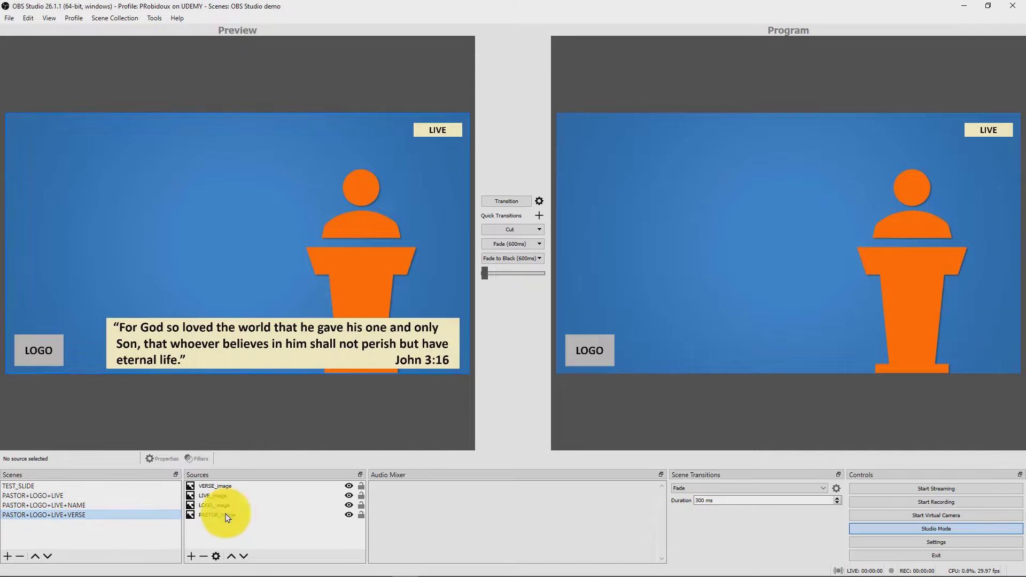
click(523, 245)
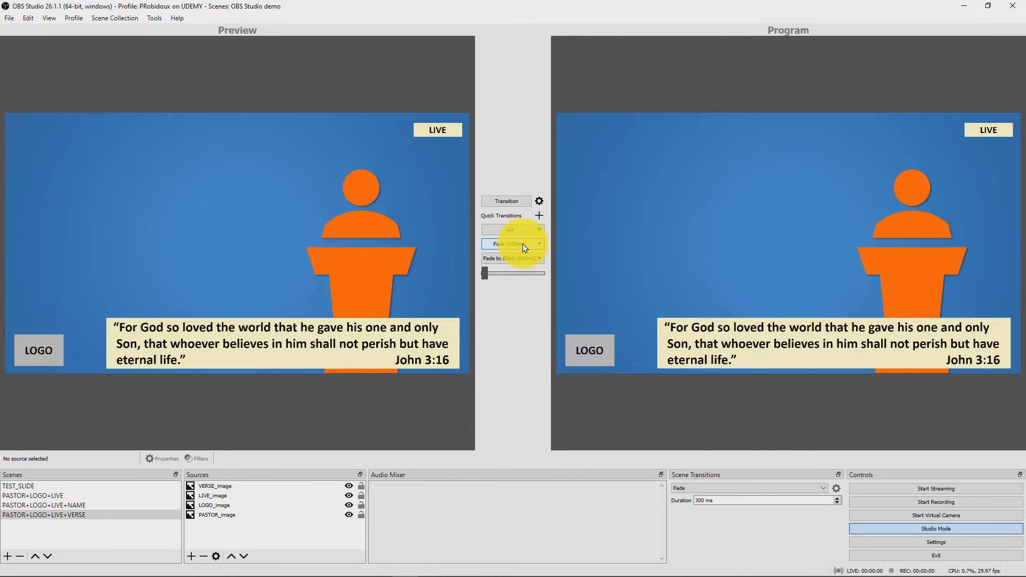
click(56, 496)
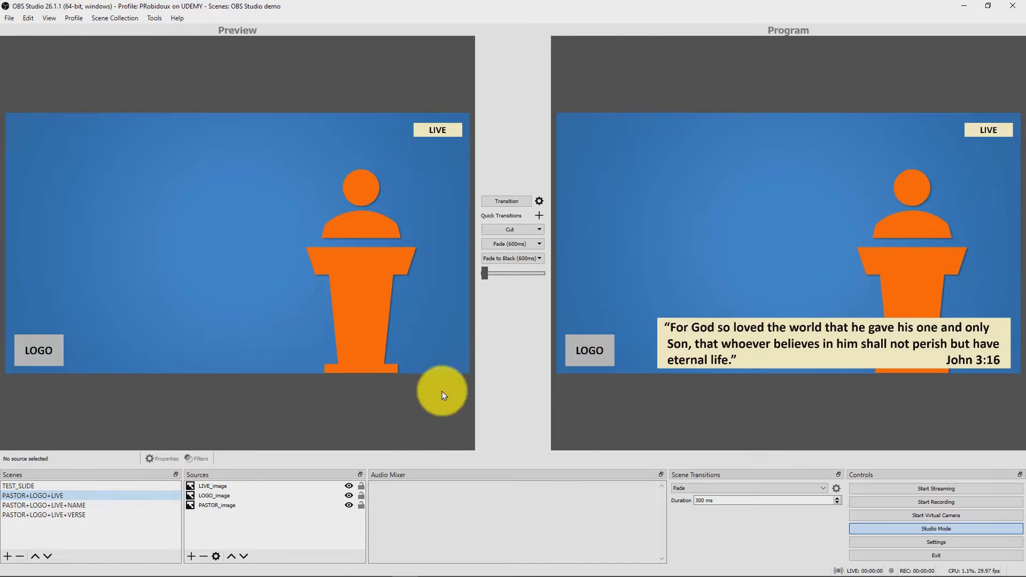
click(523, 245)
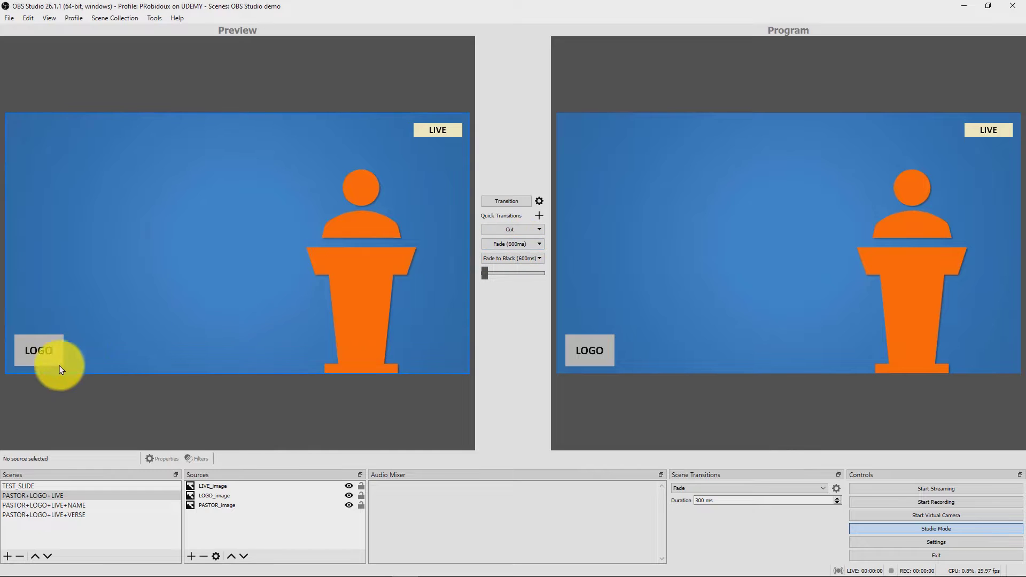
Replace the program output with TEST_SLIDE using a Cut, and run the Fade to Black quick transition.
click(36, 486)
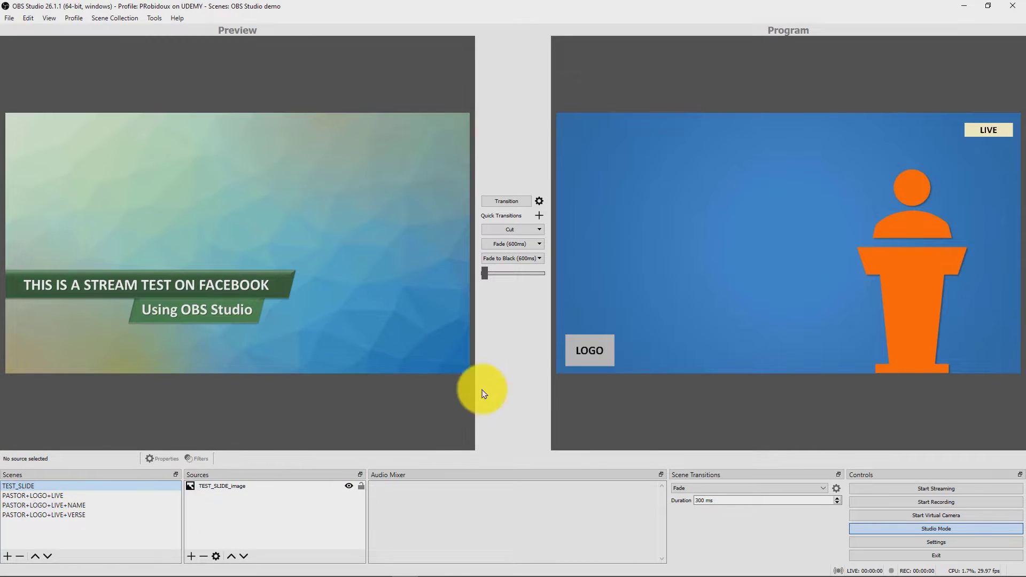
click(488, 231)
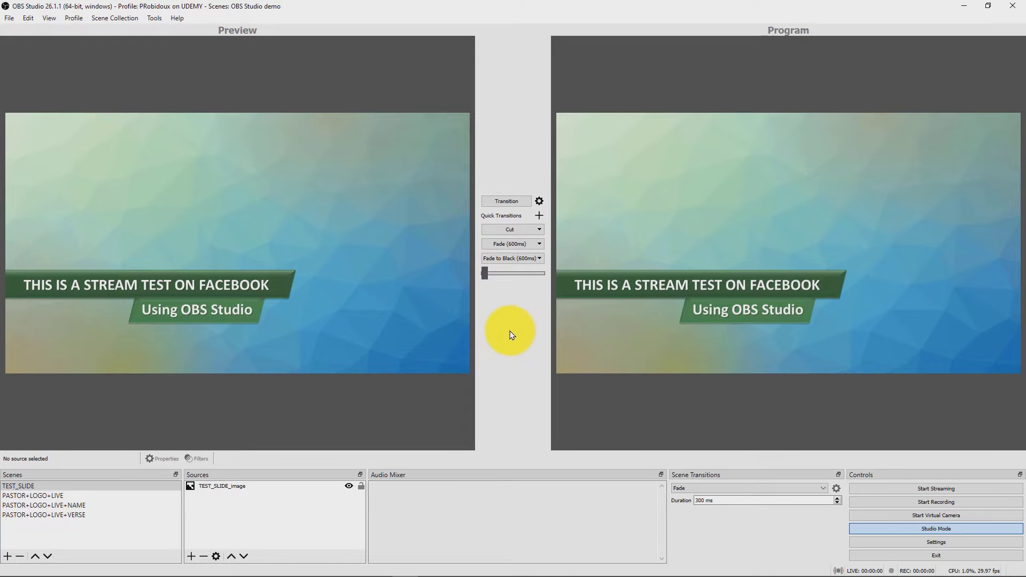
click(514, 260)
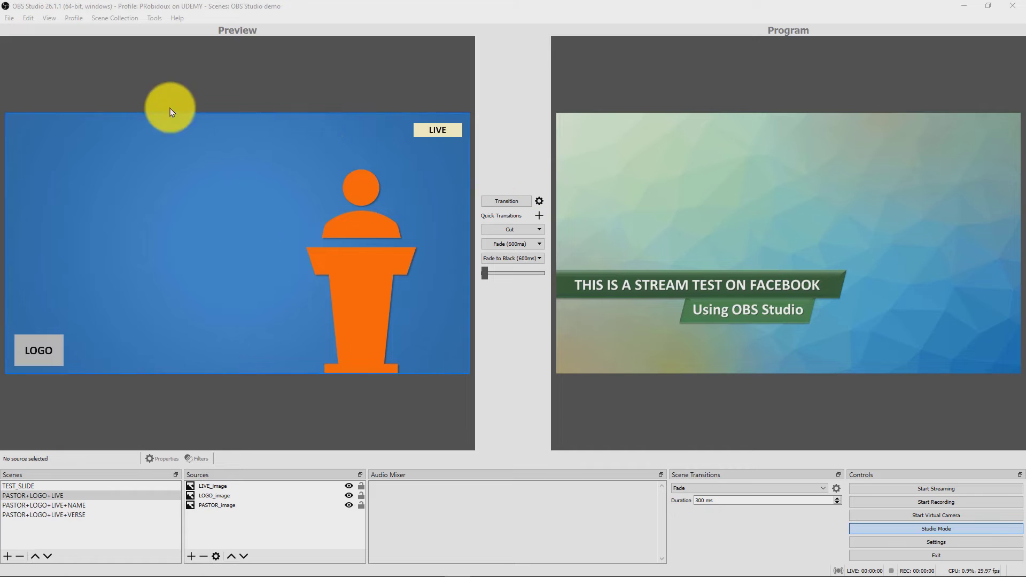
Open the multiview of all scenes in its own window and maximize that window.
click(49, 18)
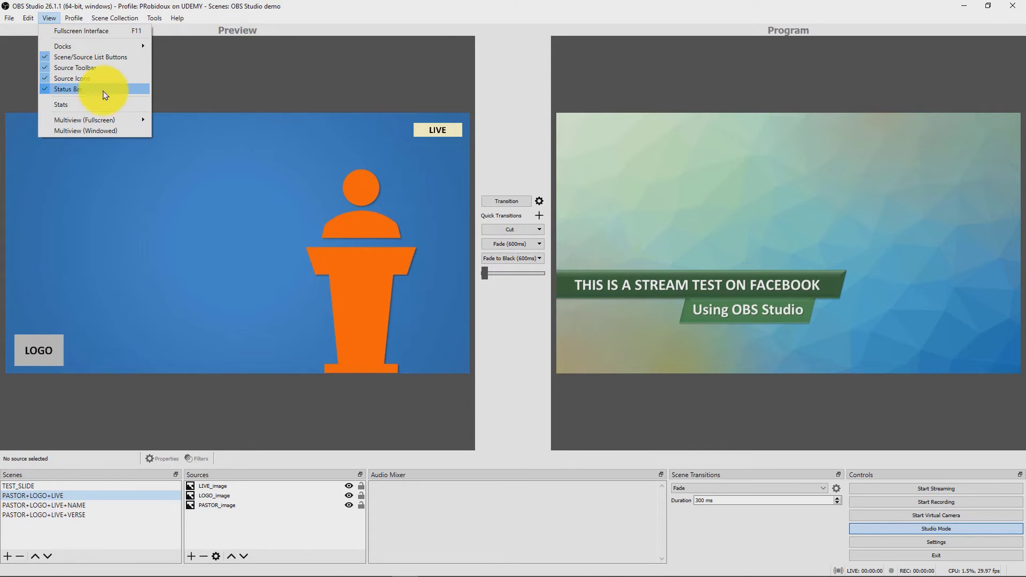
click(144, 134)
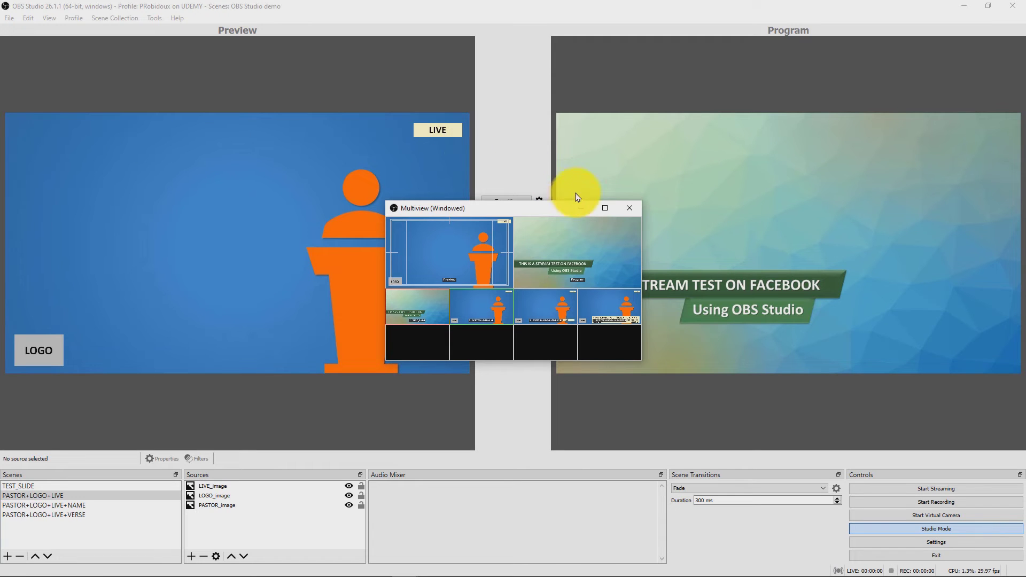
click(605, 209)
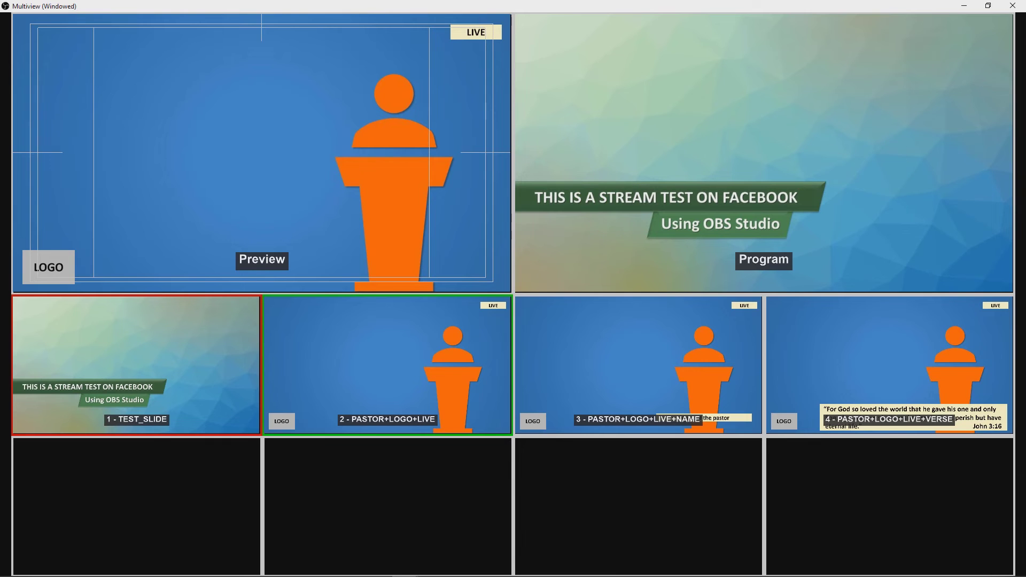